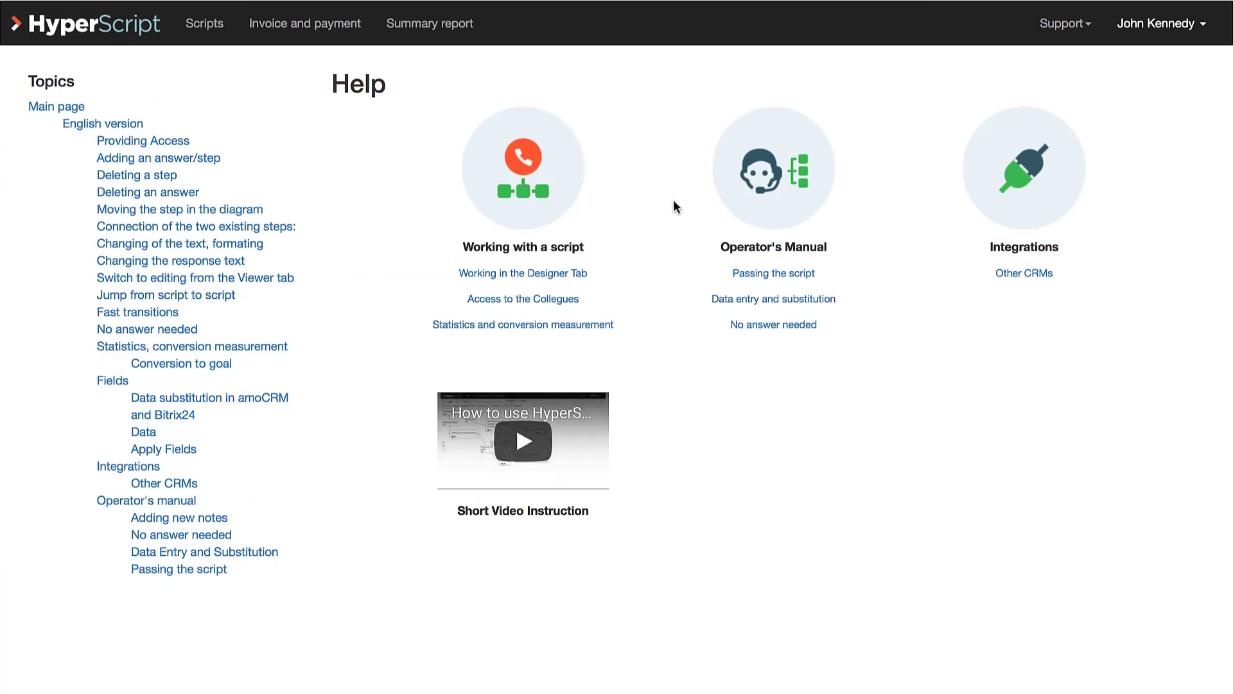
# Open the help topics on providing access and on deleting an answer
pyautogui.click(137, 143)
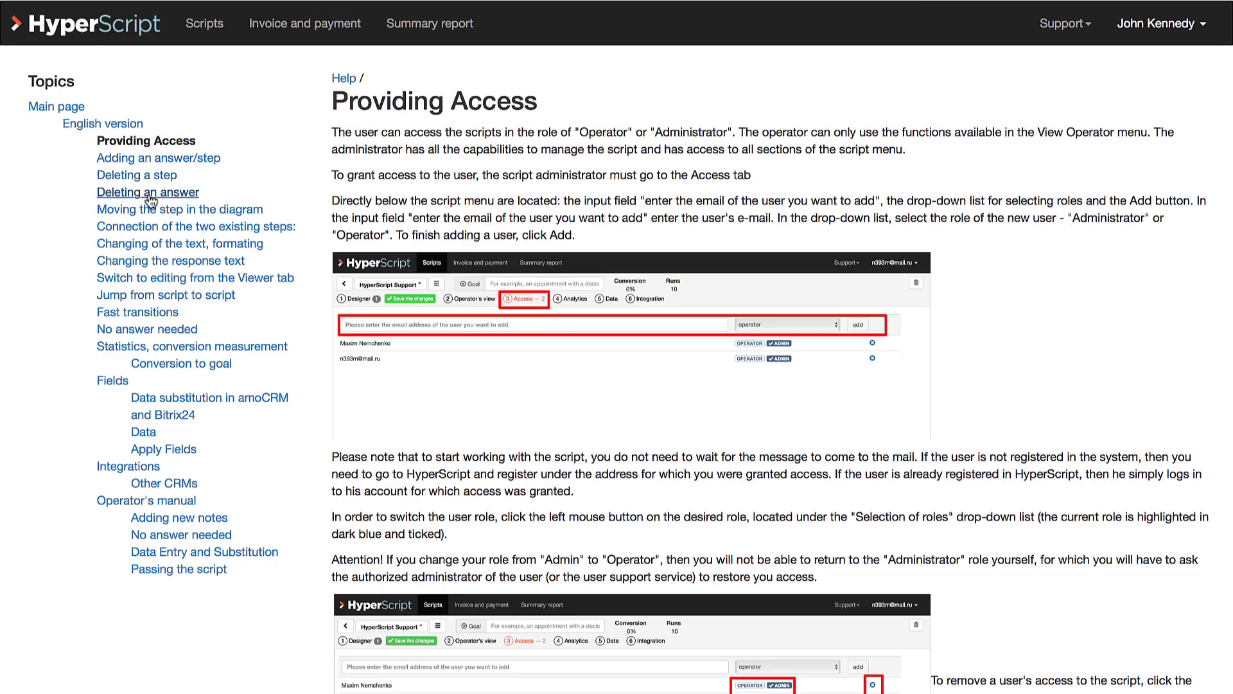
pyautogui.click(149, 195)
# Start a request to contact support and enter "Hello" as the message text
pyautogui.click(1065, 26)
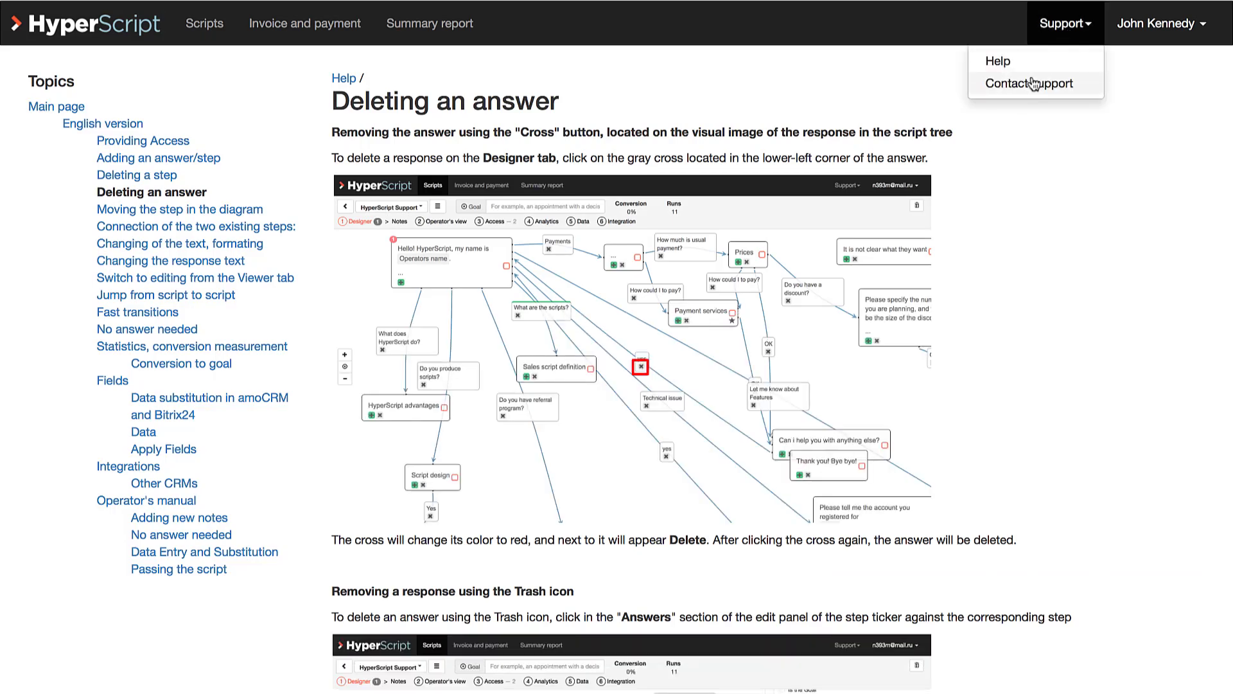
pyautogui.click(1031, 84)
pyautogui.click(560, 359)
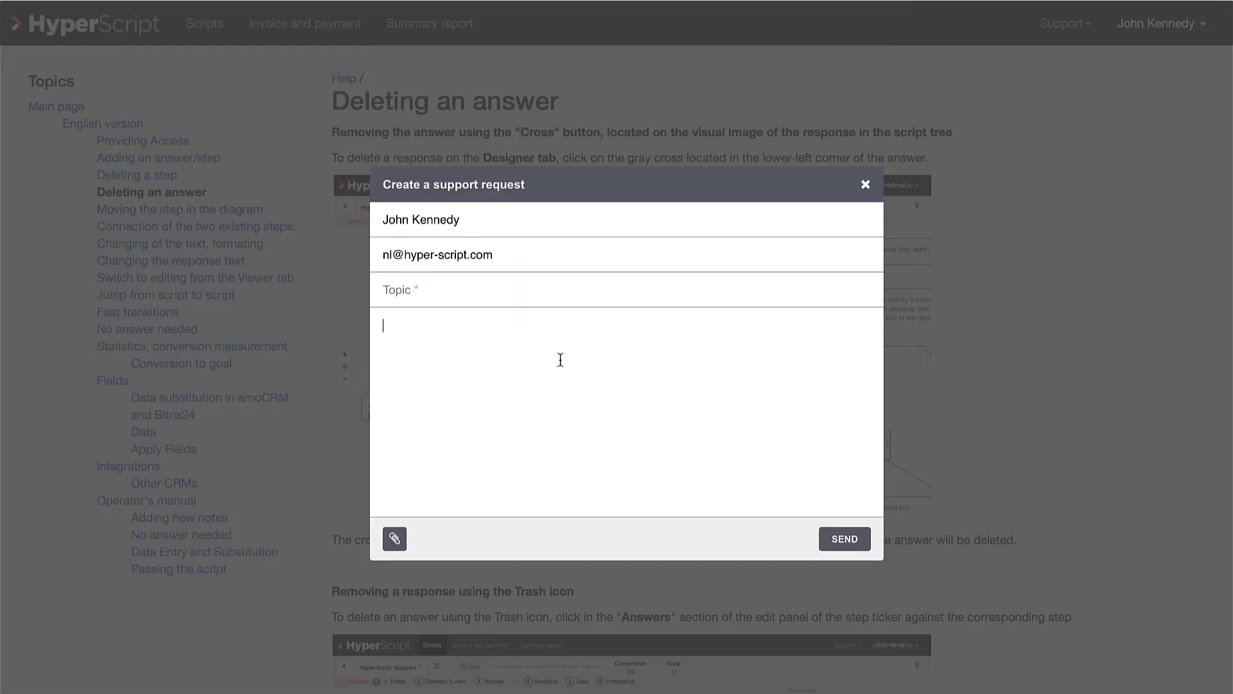
pyautogui.write('Hello')
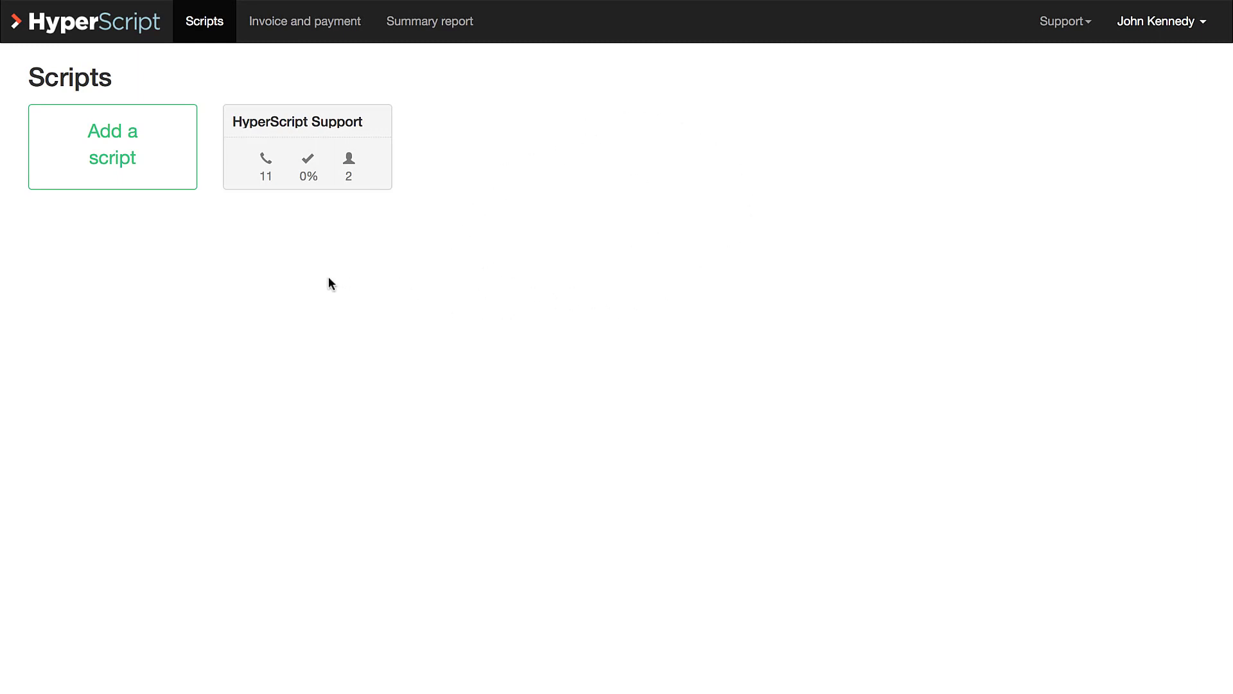
# Create a new script titled "Cold Call"
pyautogui.click(165, 152)
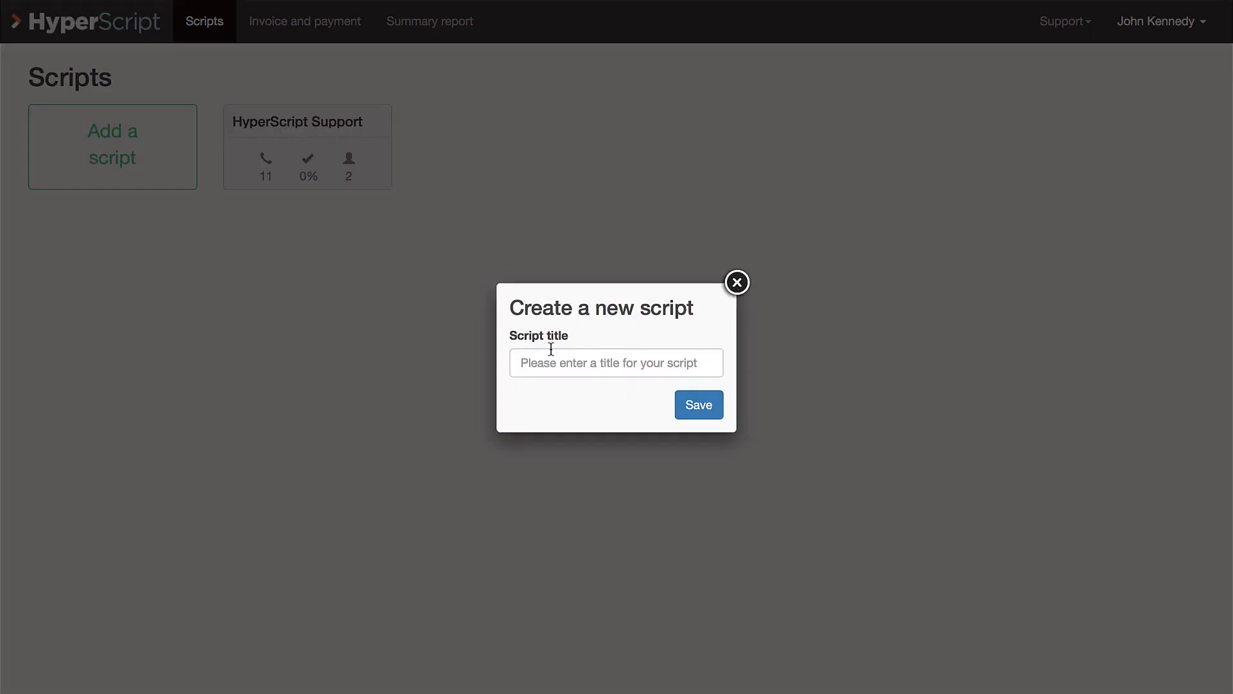
pyautogui.click(551, 354)
pyautogui.write('C')
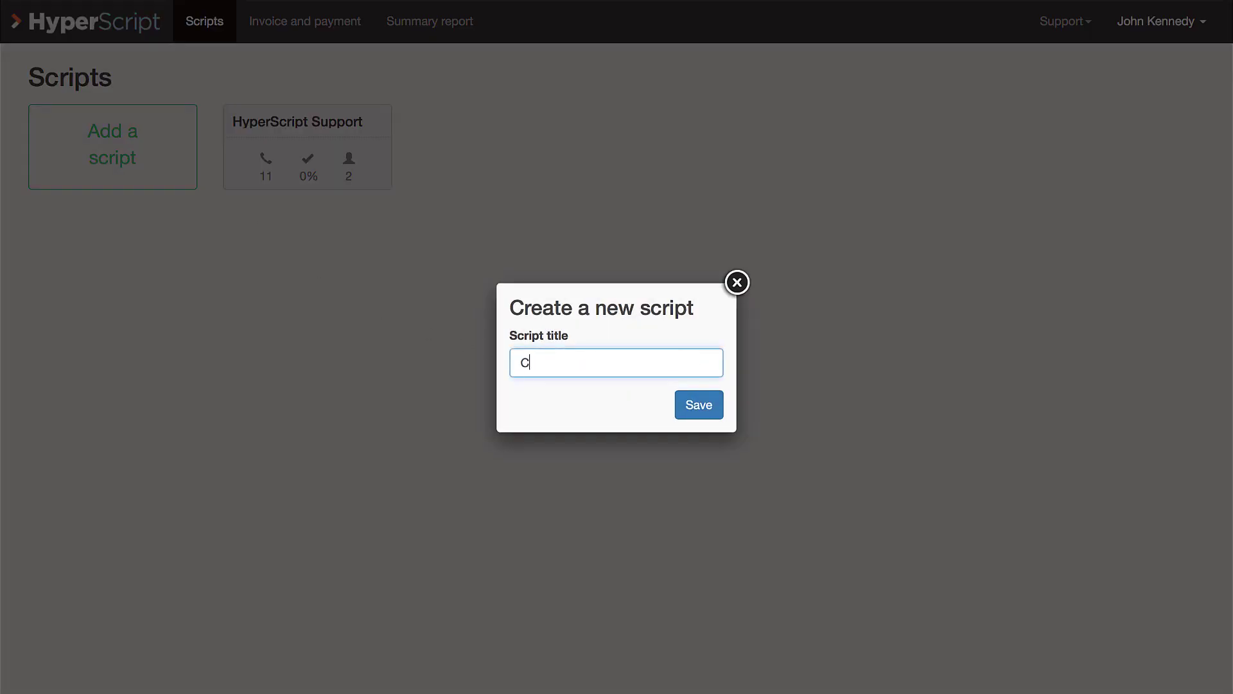
pyautogui.write('old Call')
pyautogui.click(687, 411)
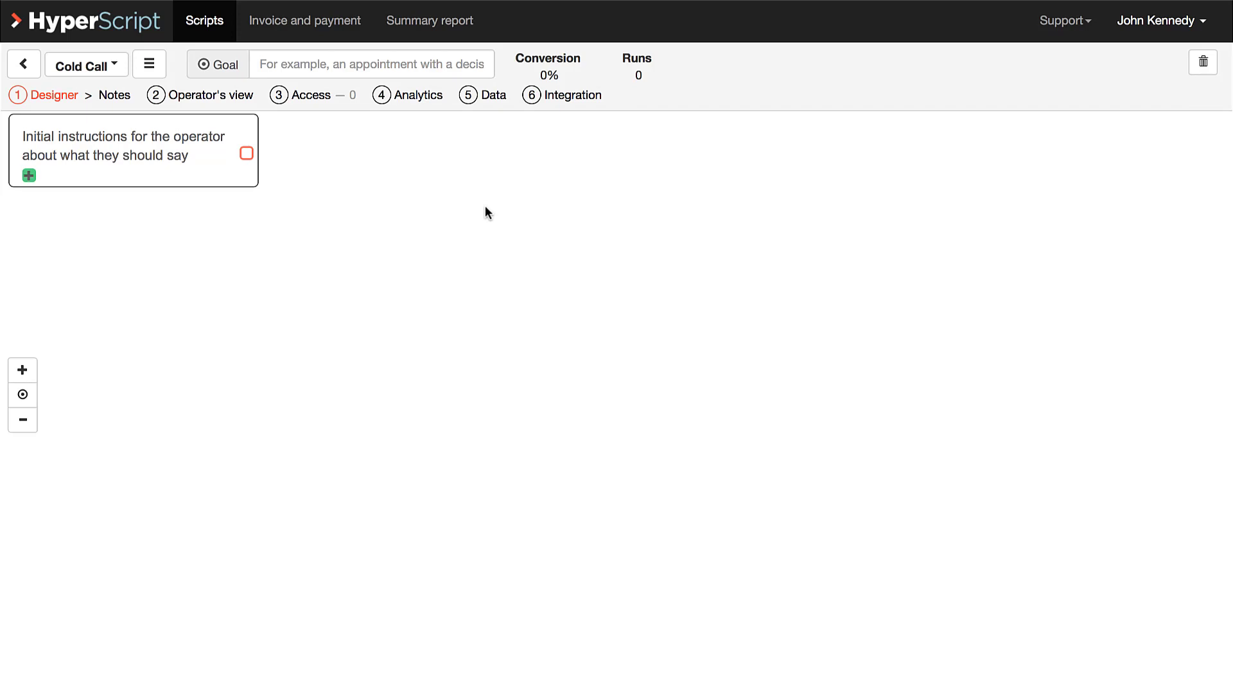
# Set the script's goal to "Arrange a meeting" and save the changes
pyautogui.click(305, 62)
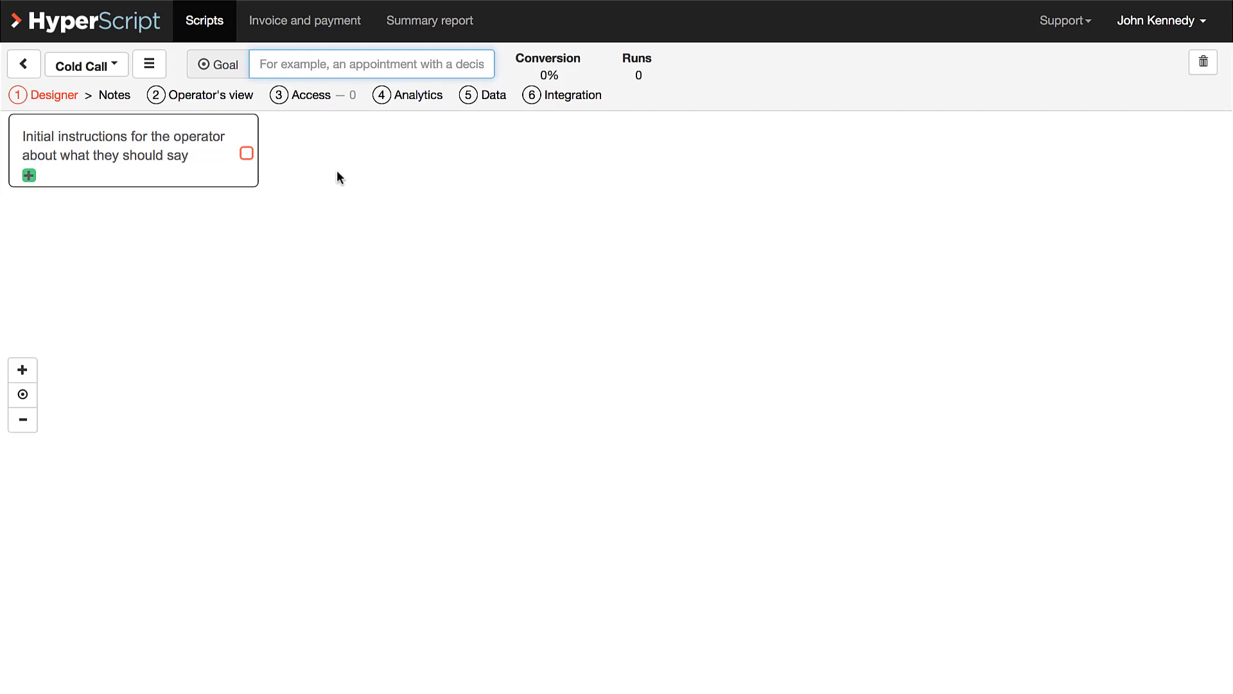
pyautogui.write('A')
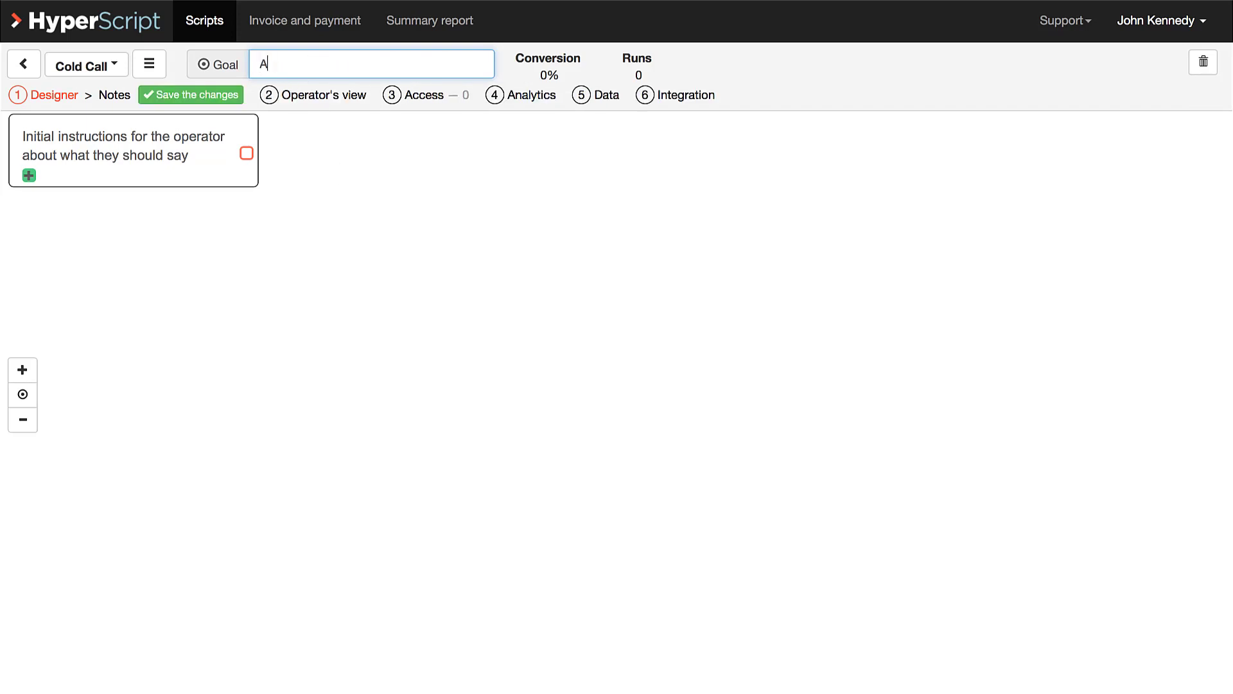
pyautogui.write('rrange a meeting')
pyautogui.click(374, 154)
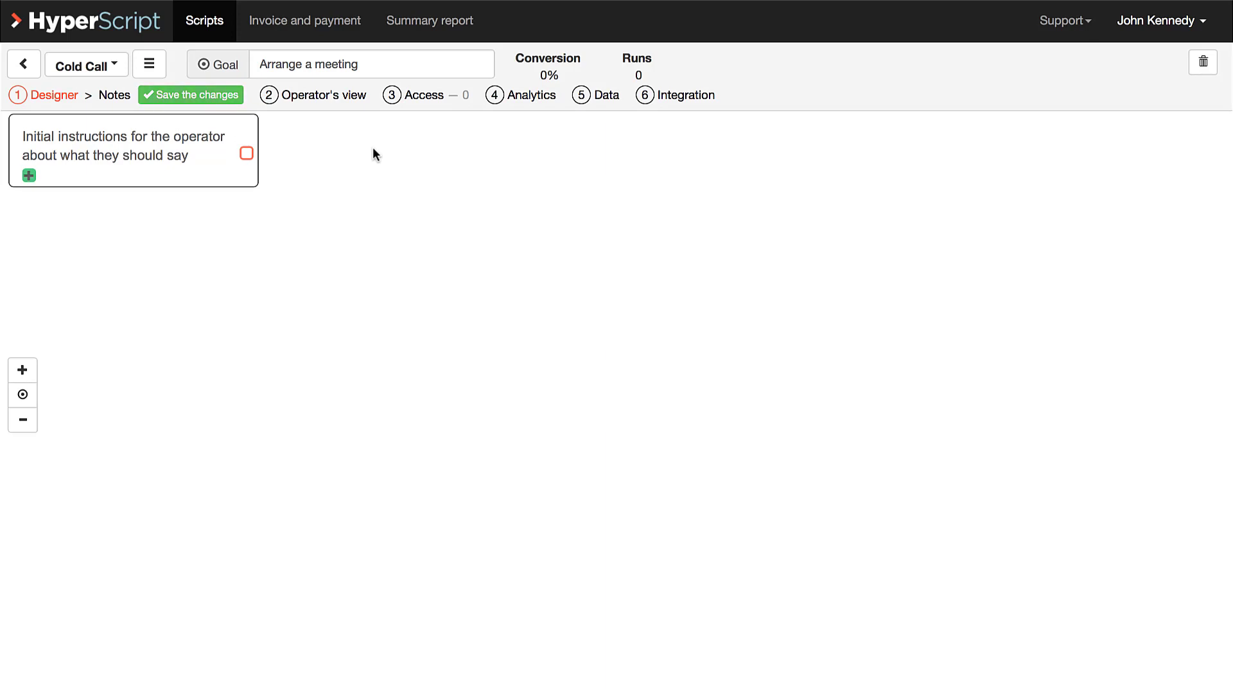
pyautogui.click(193, 95)
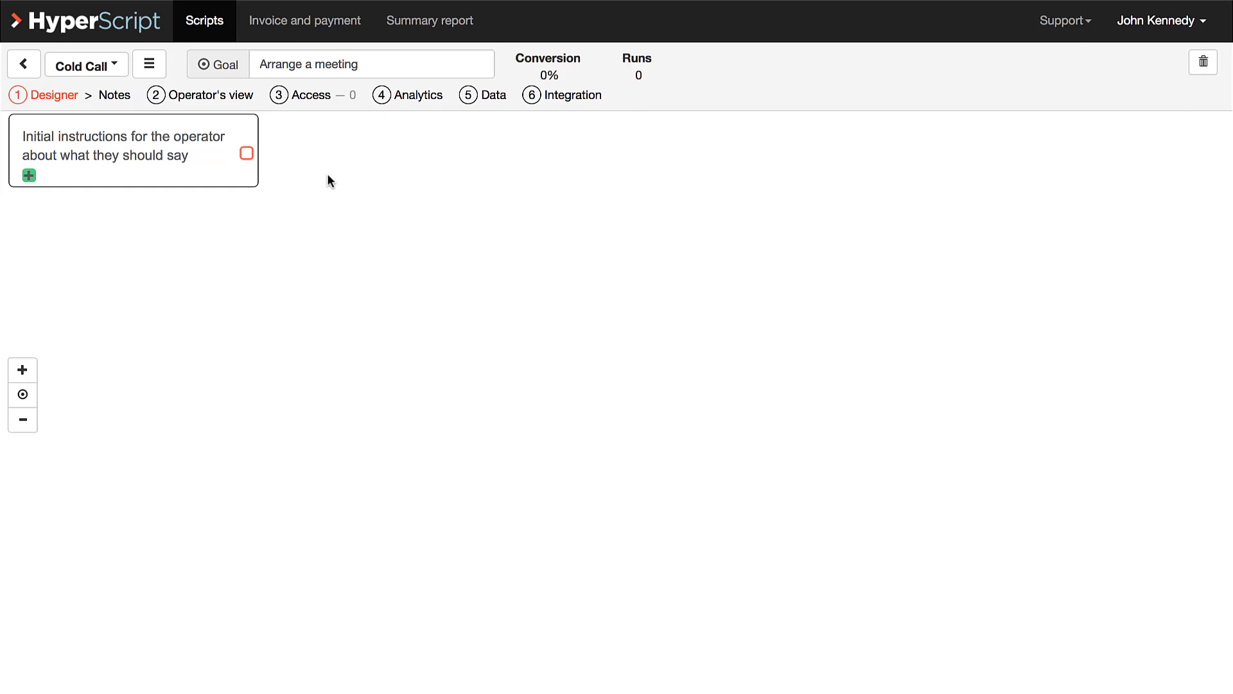
# Check how the script looks in the operator's view and return to the designer
pyautogui.click(212, 95)
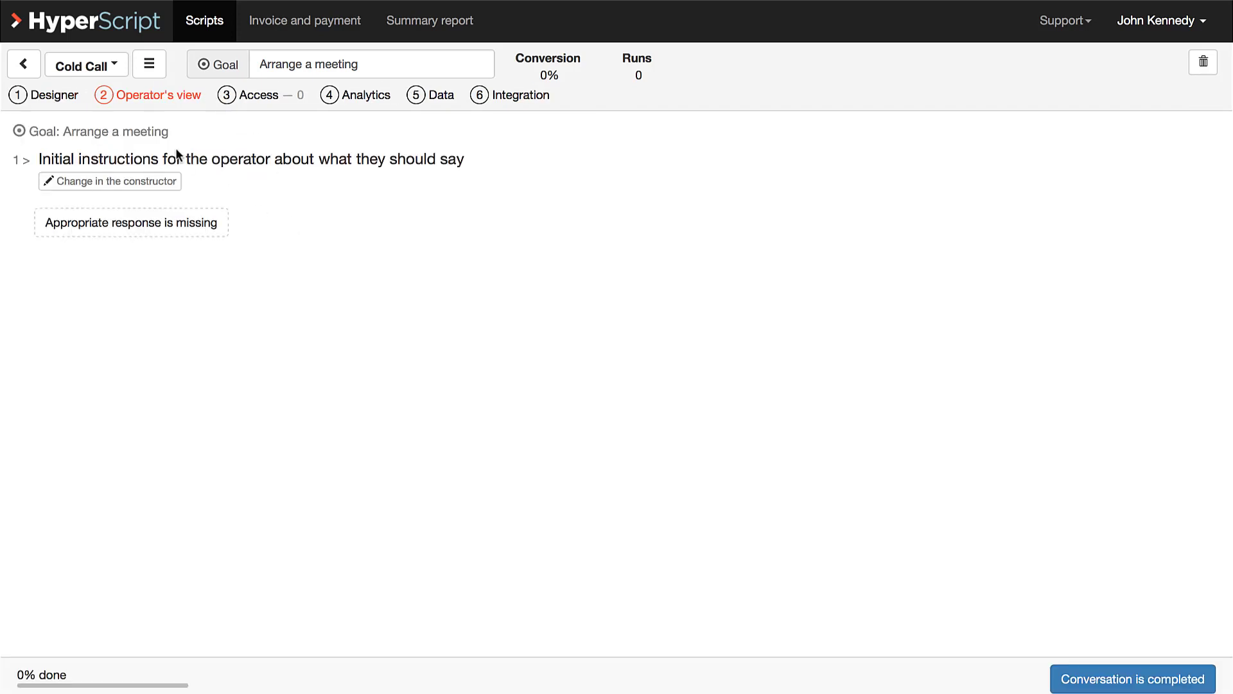
pyautogui.click(54, 98)
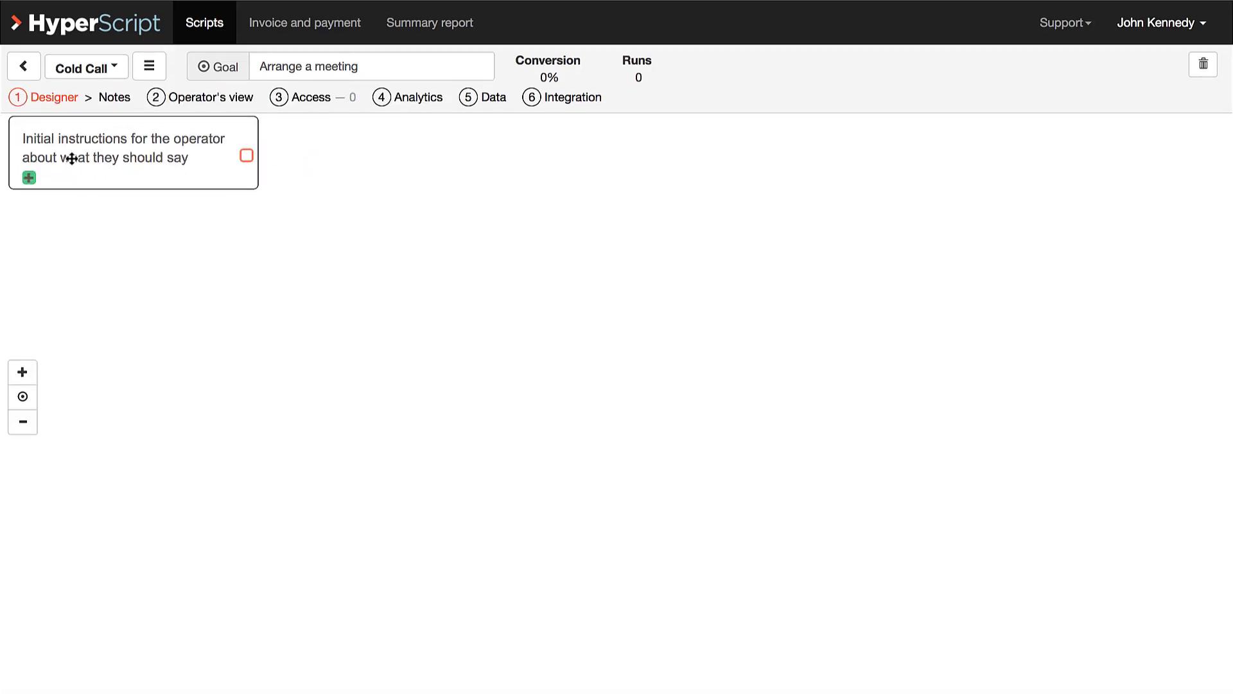
# Replace the initial step's description with "Hello! My name is", the operator's first name, and "and i represent Umbrella Co!"
pyautogui.click(117, 164)
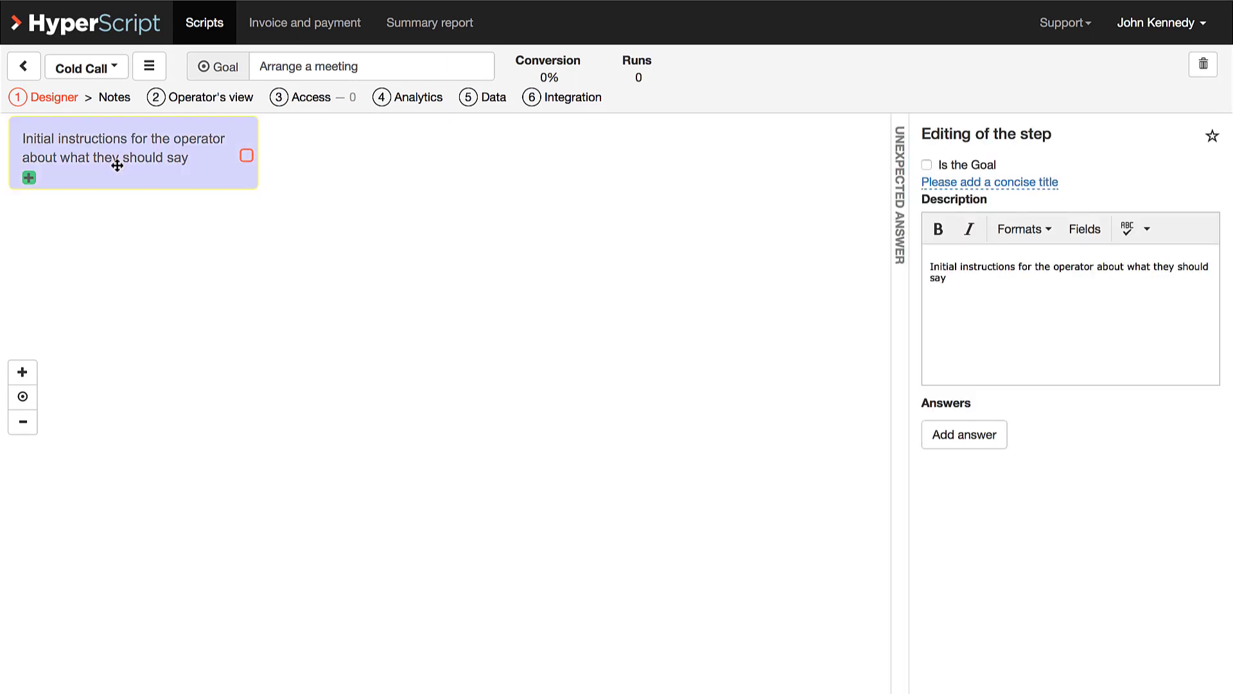
pyautogui.tripleClick(997, 280)
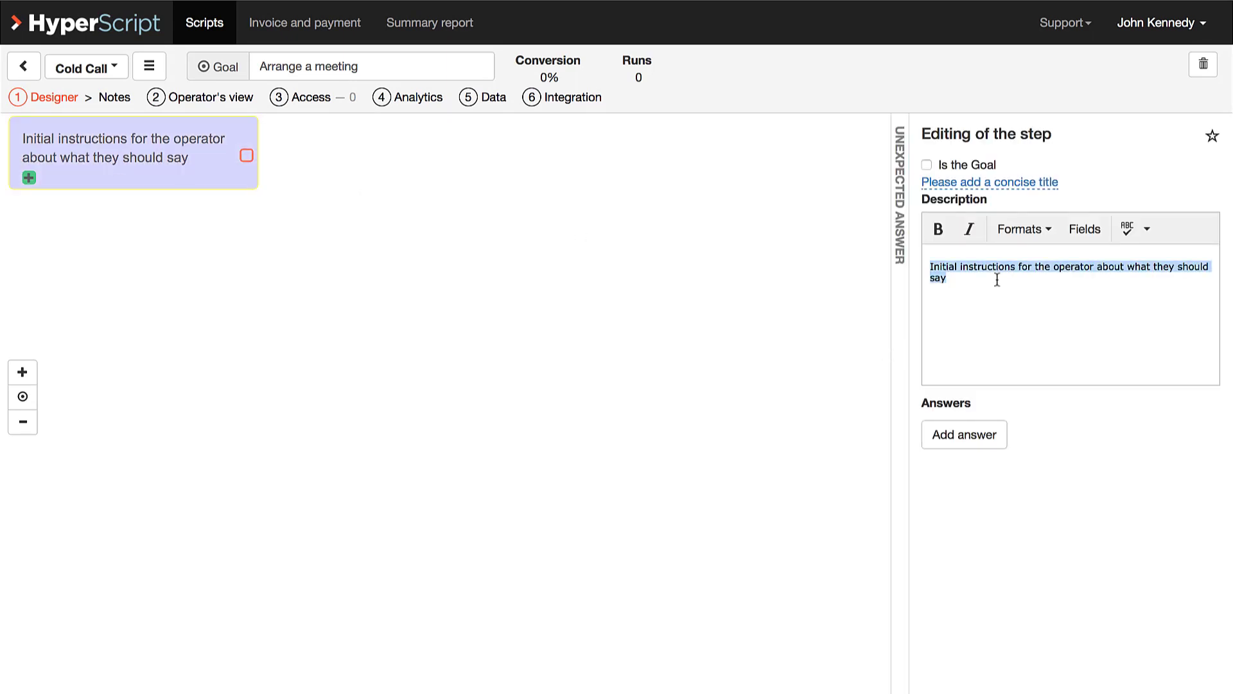
pyautogui.write('Hello!')
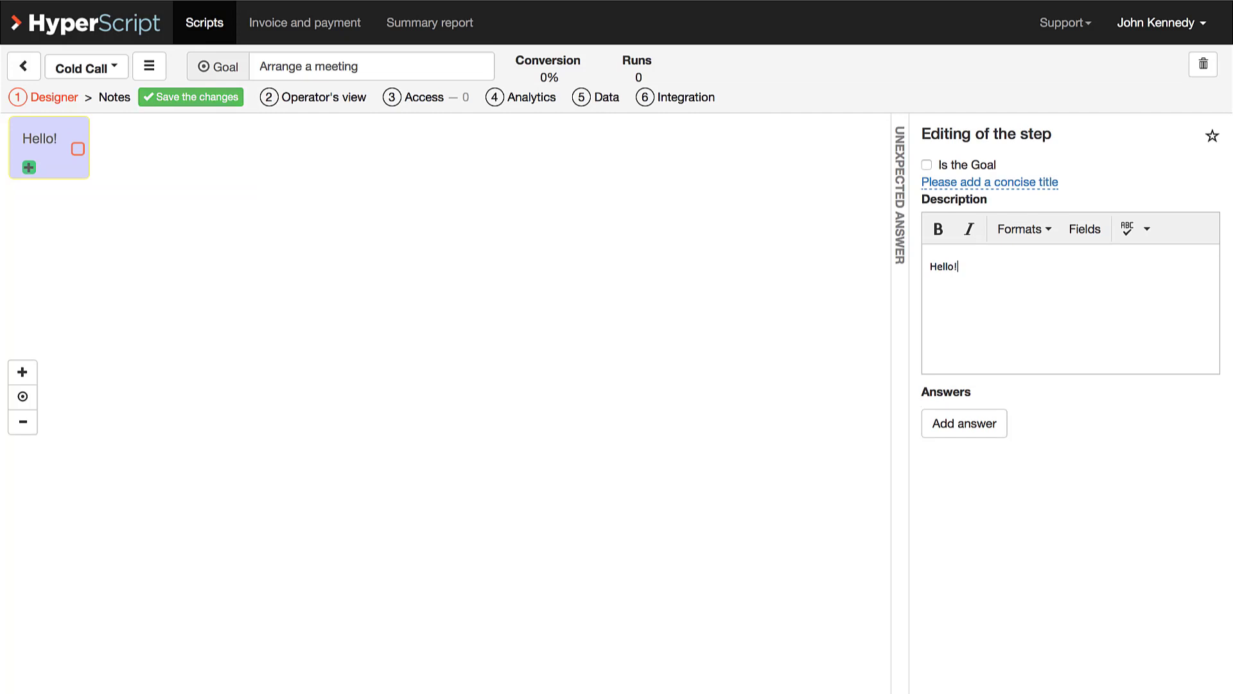
pyautogui.write(' My name ')
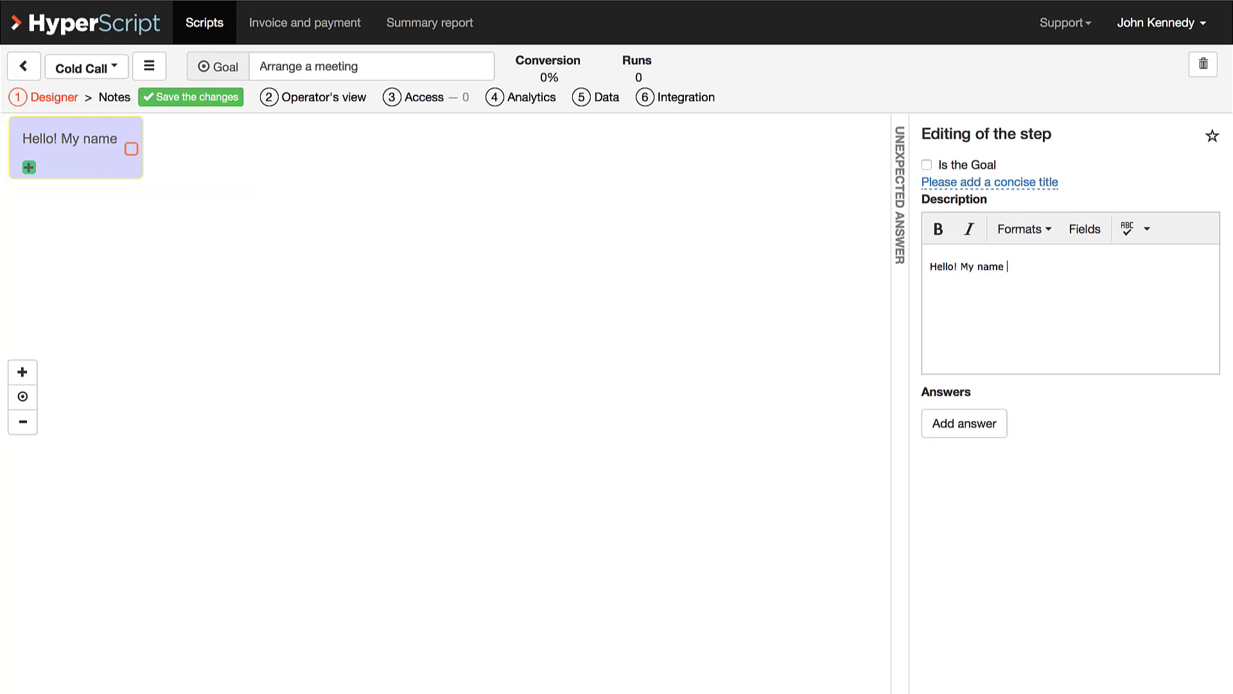
pyautogui.write('is Da')
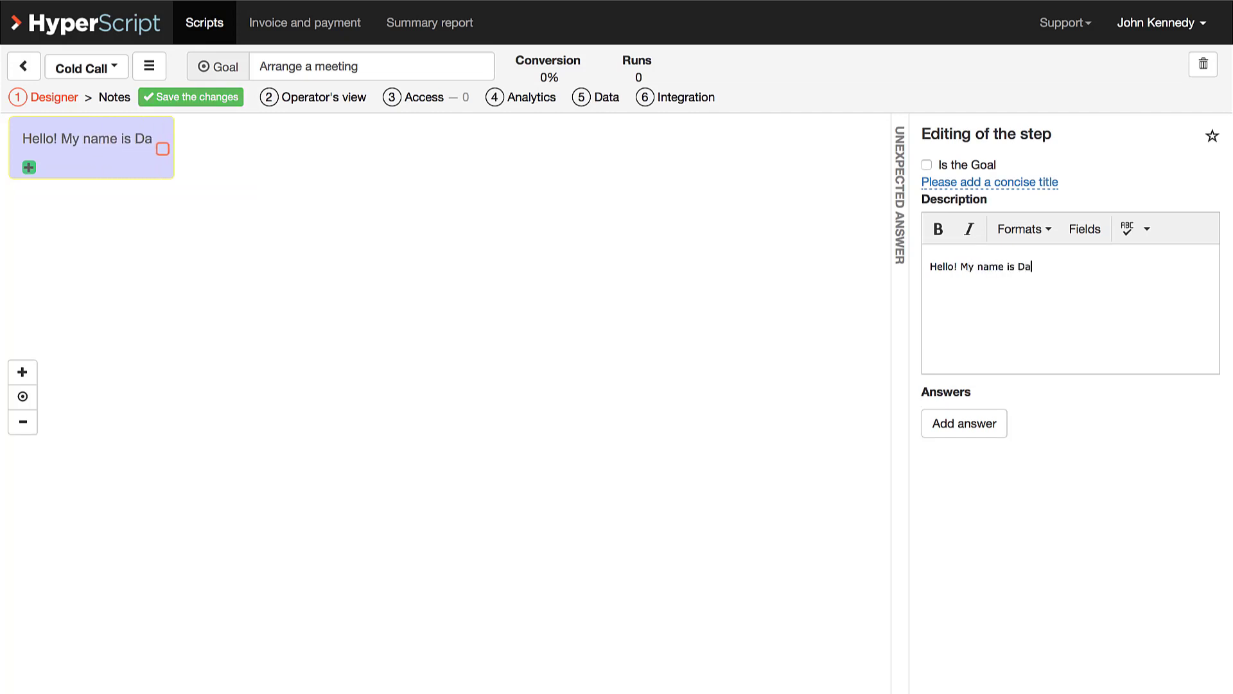
pyautogui.write('ria an')
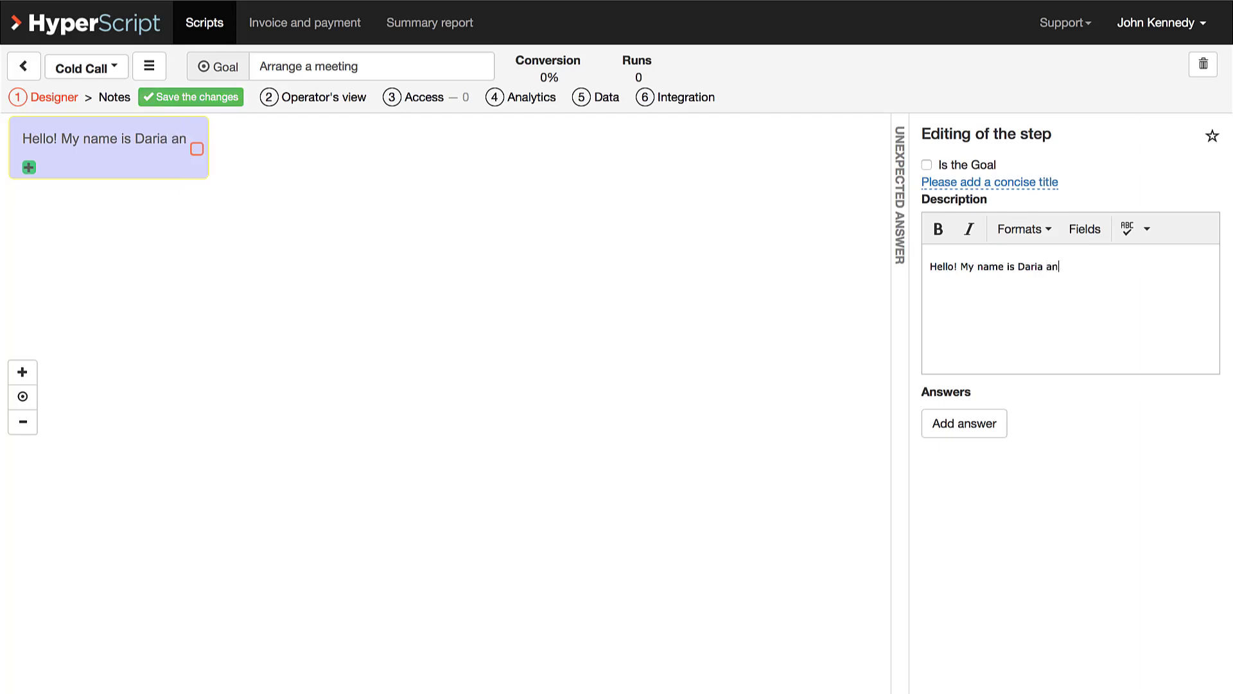
pyautogui.write('d i re')
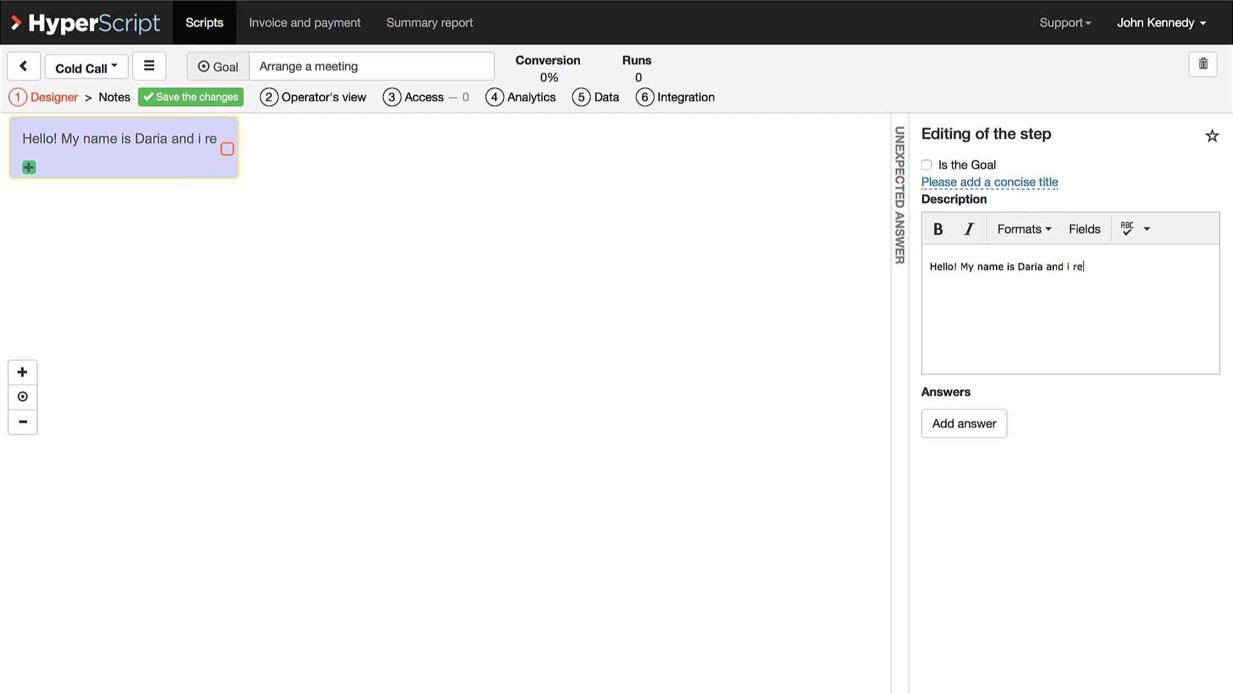
pyautogui.write('present')
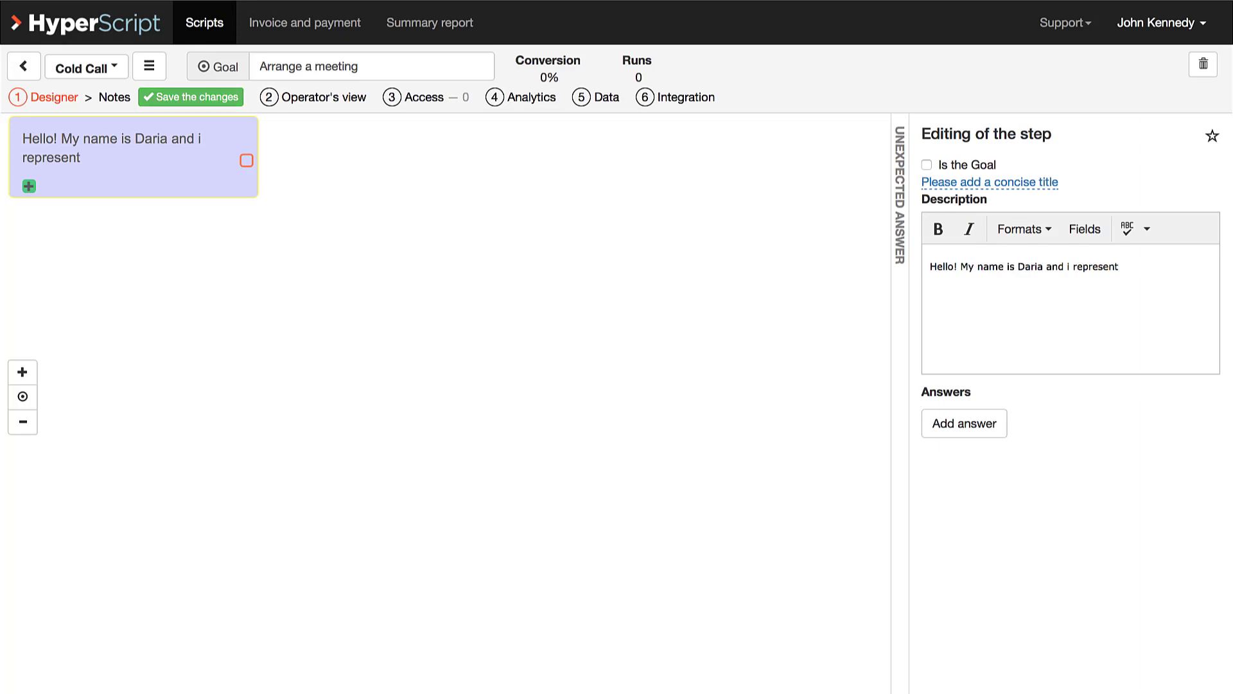
pyautogui.write(' Umbrella Co!')
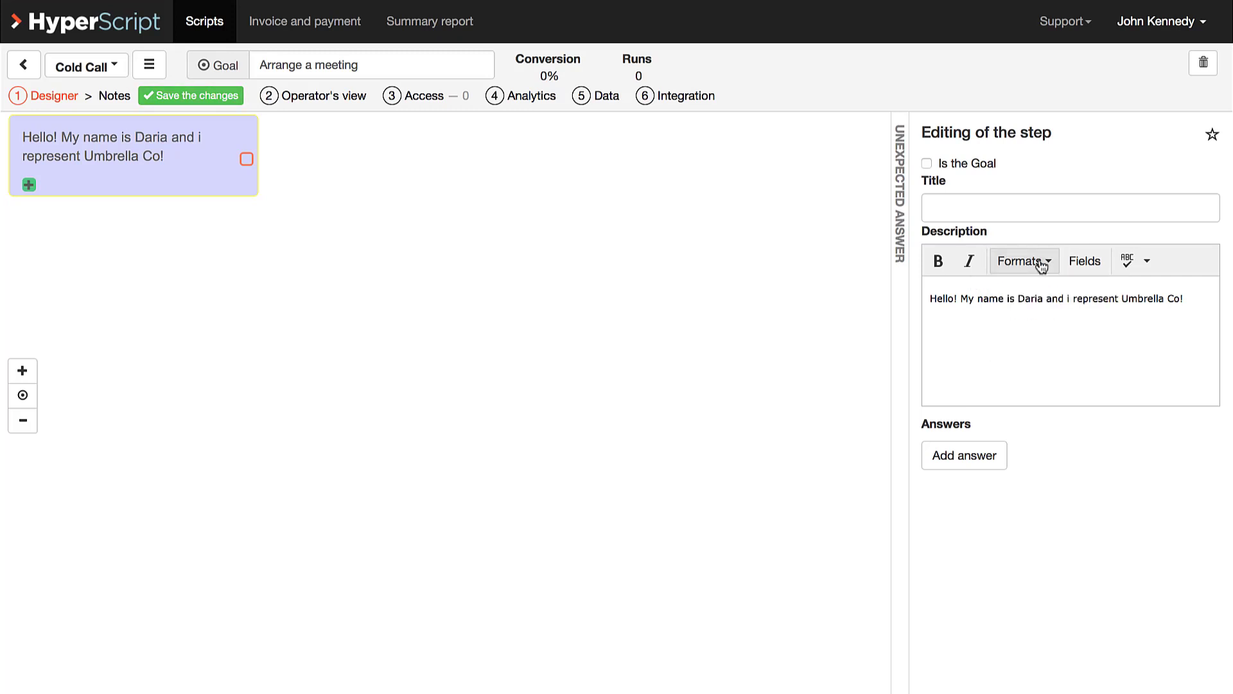
# Give the initial step the title "Greeting" and close its editing
pyautogui.click(952, 206)
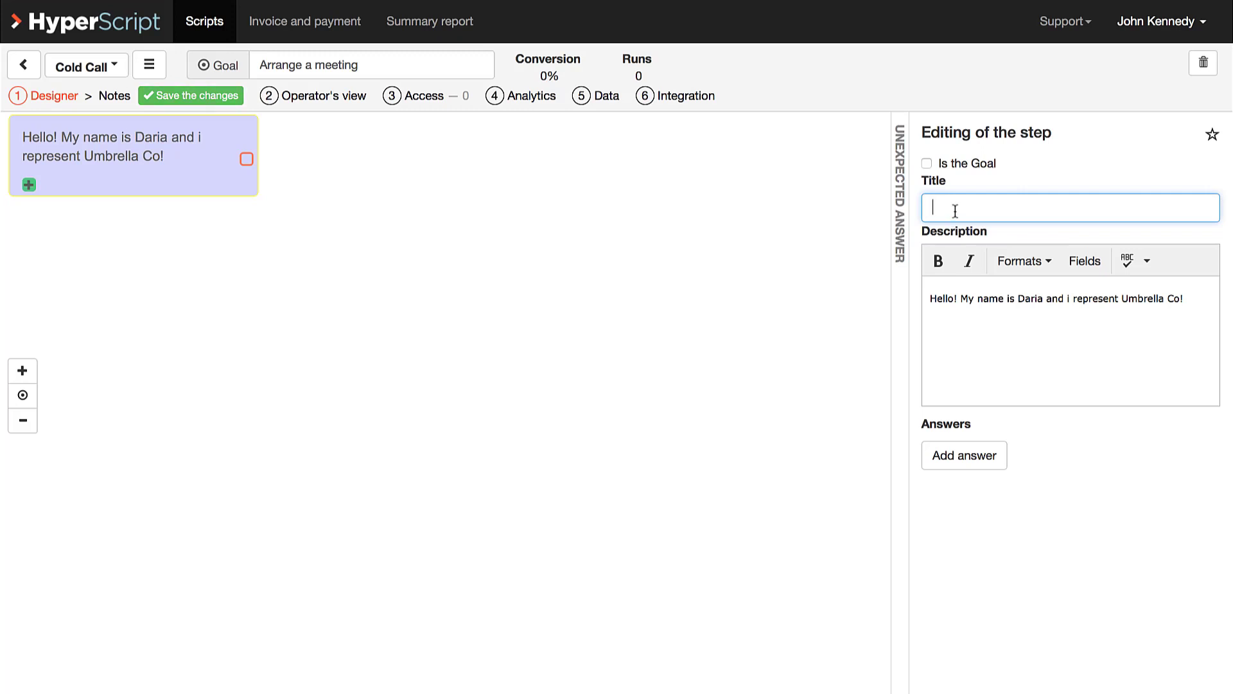
pyautogui.write('G')
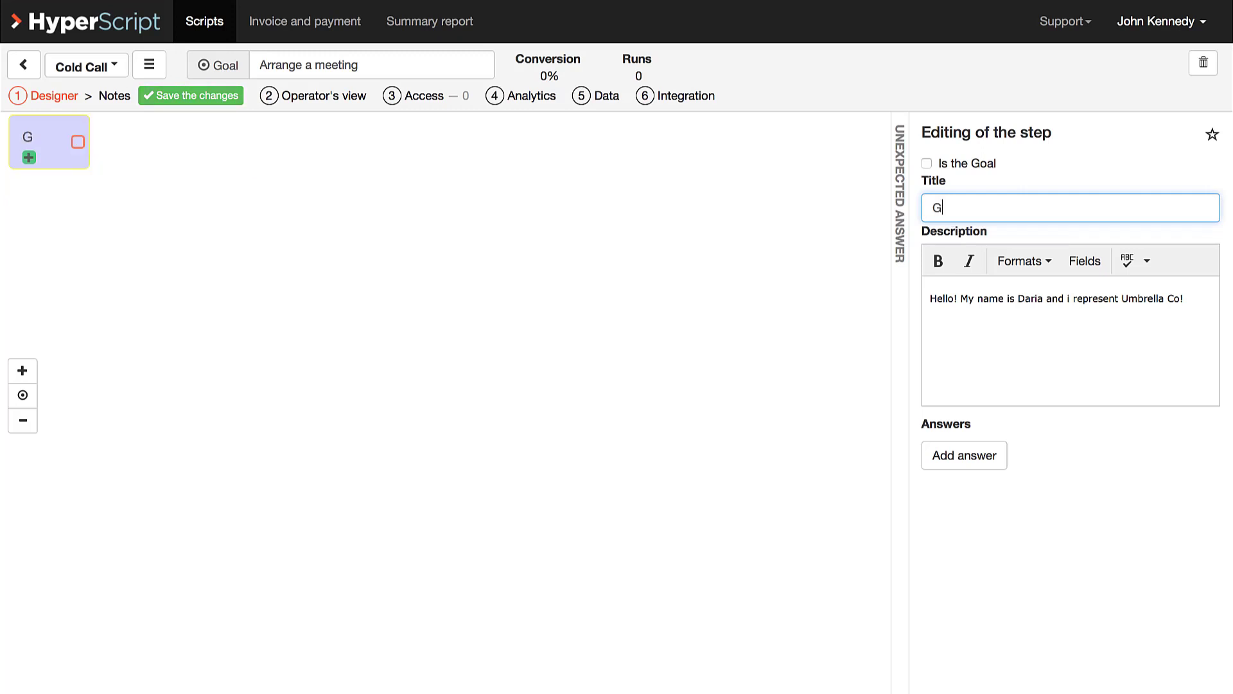
pyautogui.write('reeting')
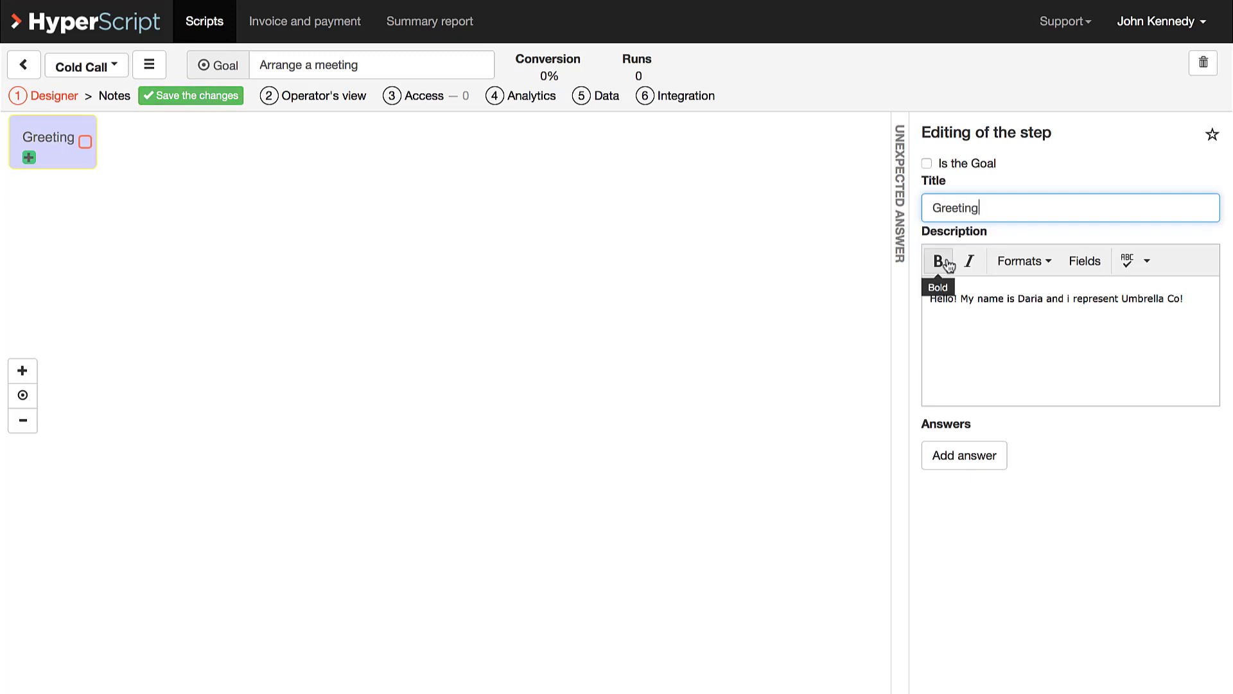
pyautogui.click(889, 367)
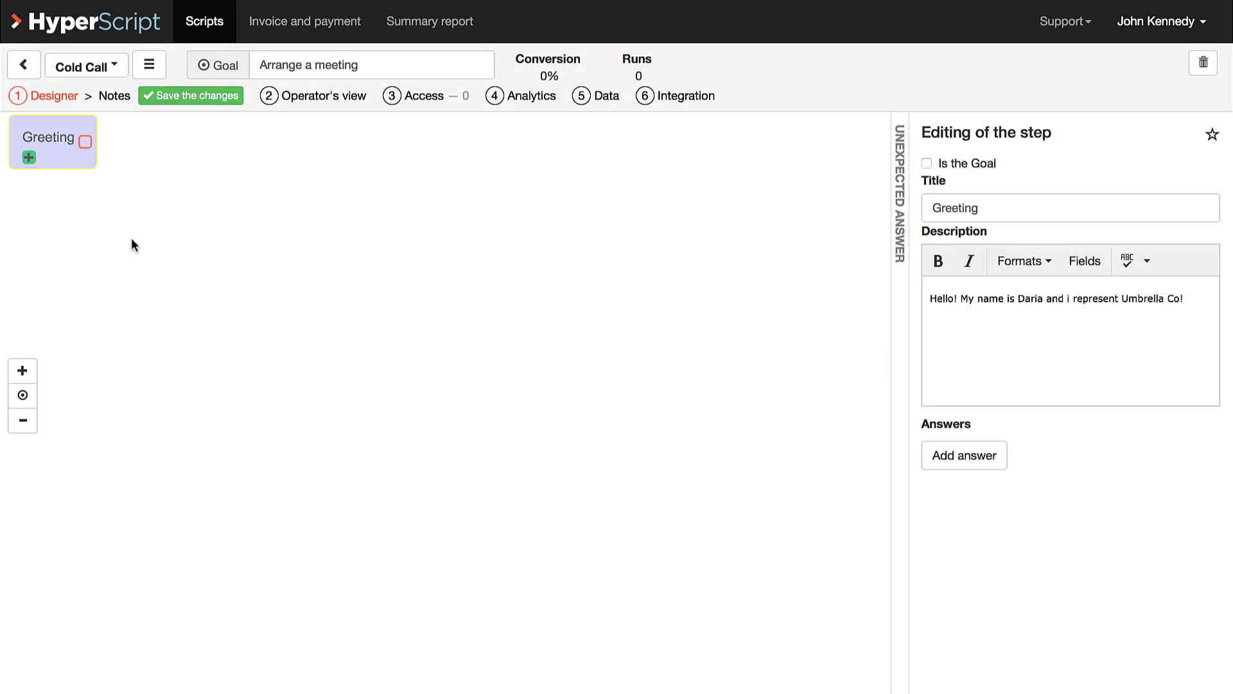
pyautogui.click(299, 341)
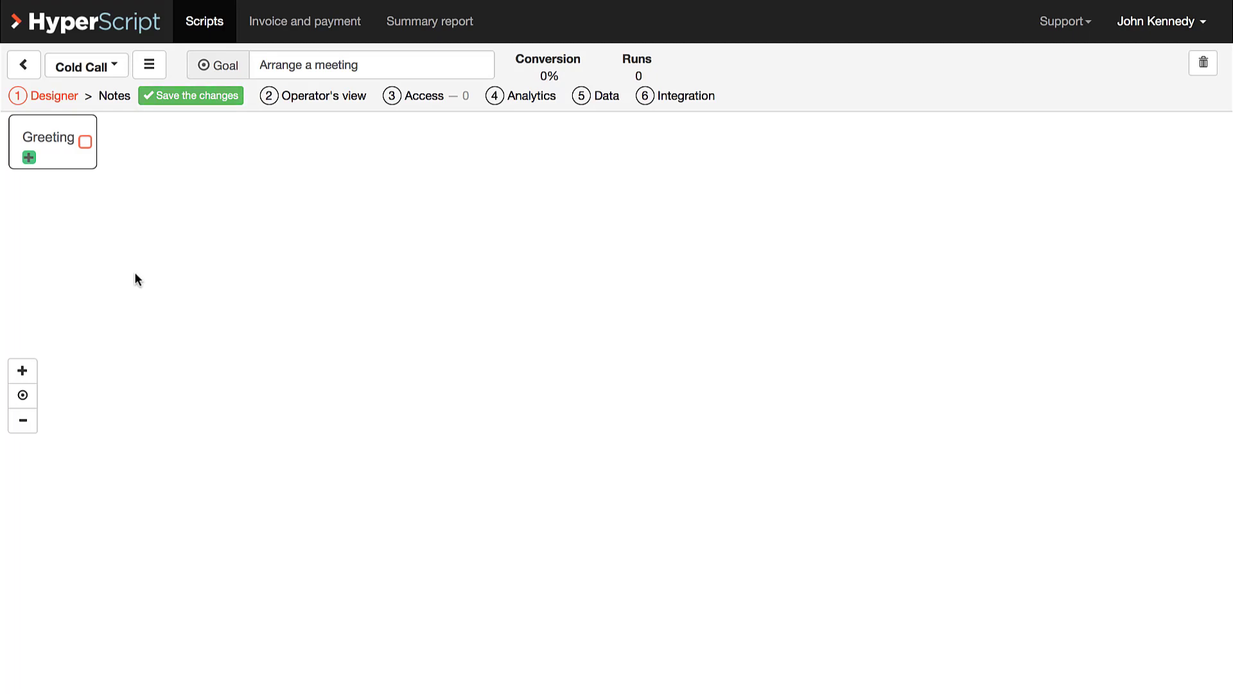
# Add an answer leading to a new step from the Greeting step and word it "Connecting!"
pyautogui.click(29, 158)
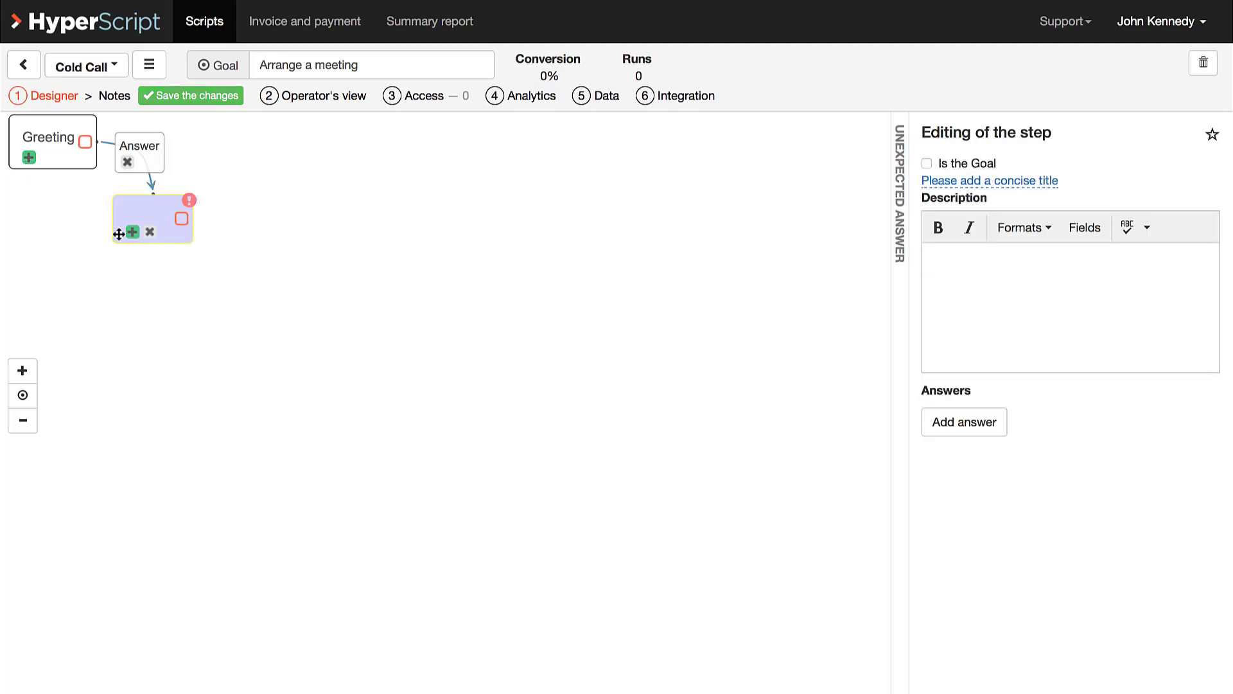
pyautogui.click(141, 149)
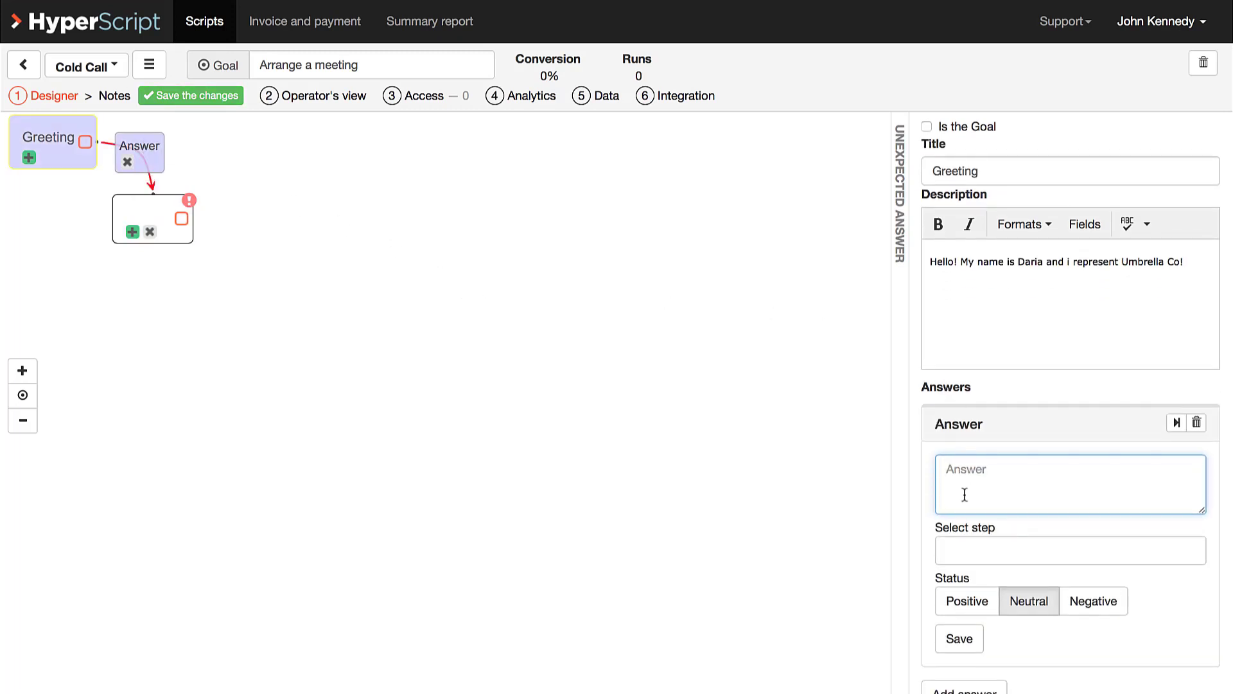
pyautogui.write('C')
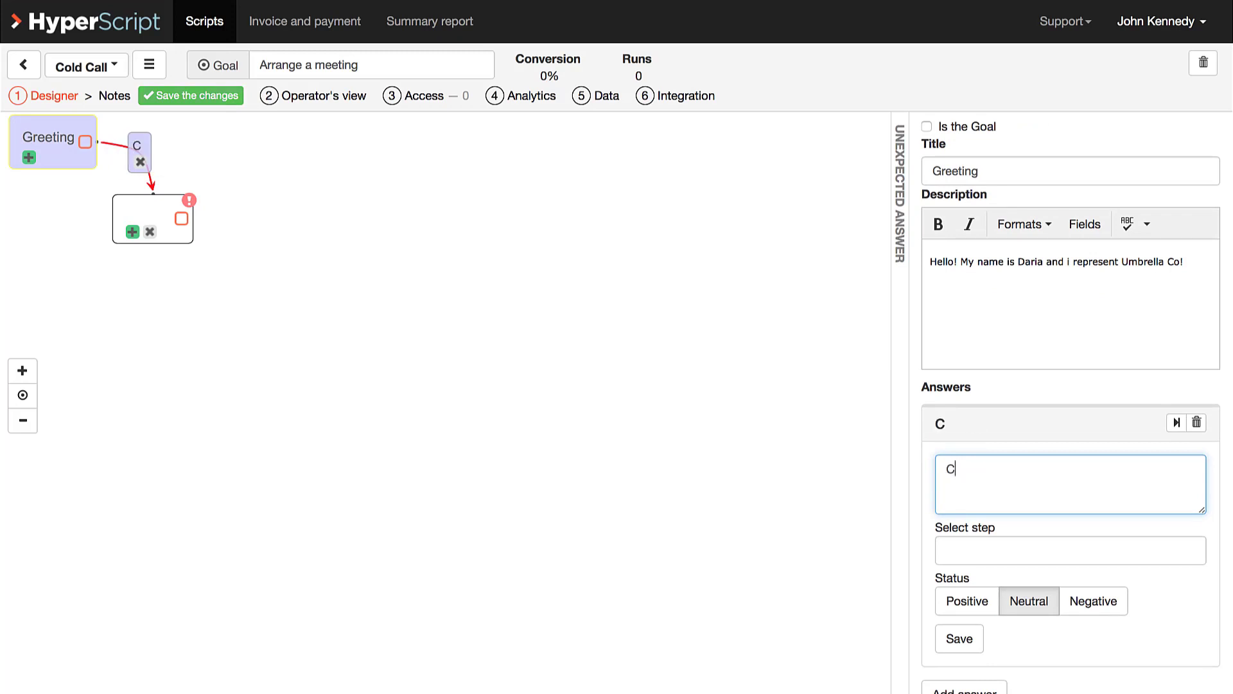
pyautogui.write('onnecting!')
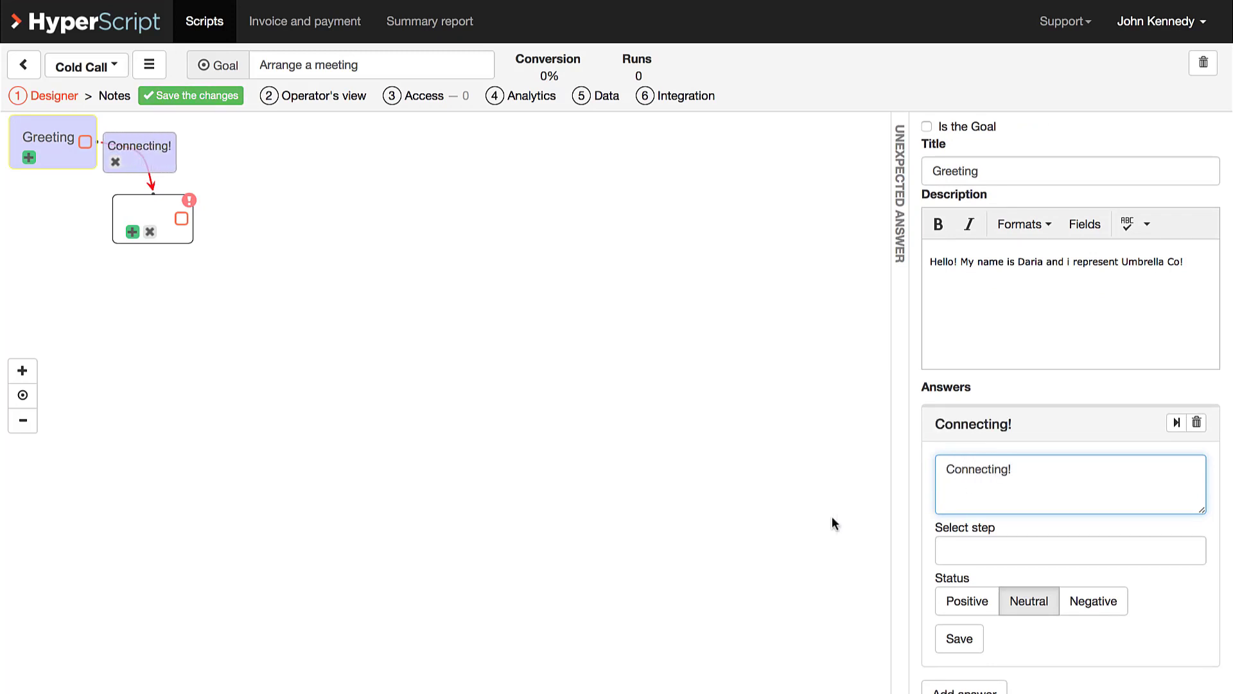
# Add a second answer "Why are you calling?" to the Greeting step, with its new step placed below the first branch
pyautogui.click(29, 157)
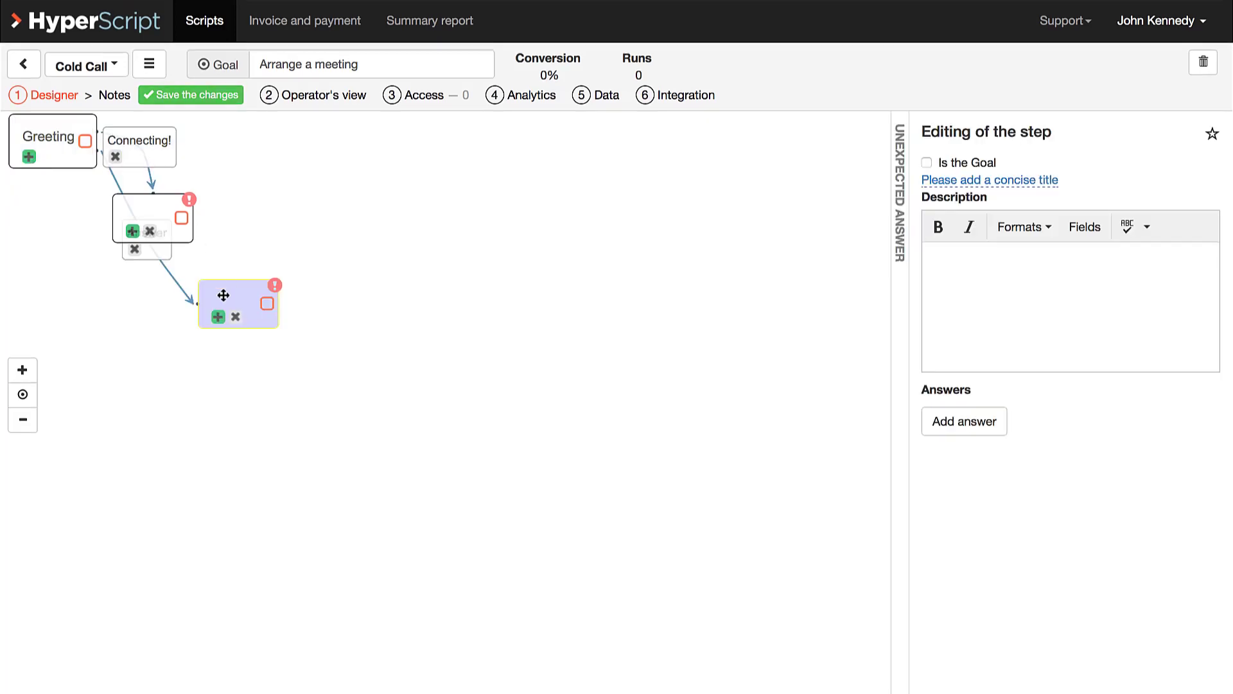
pyautogui.write('Why are you calling?')
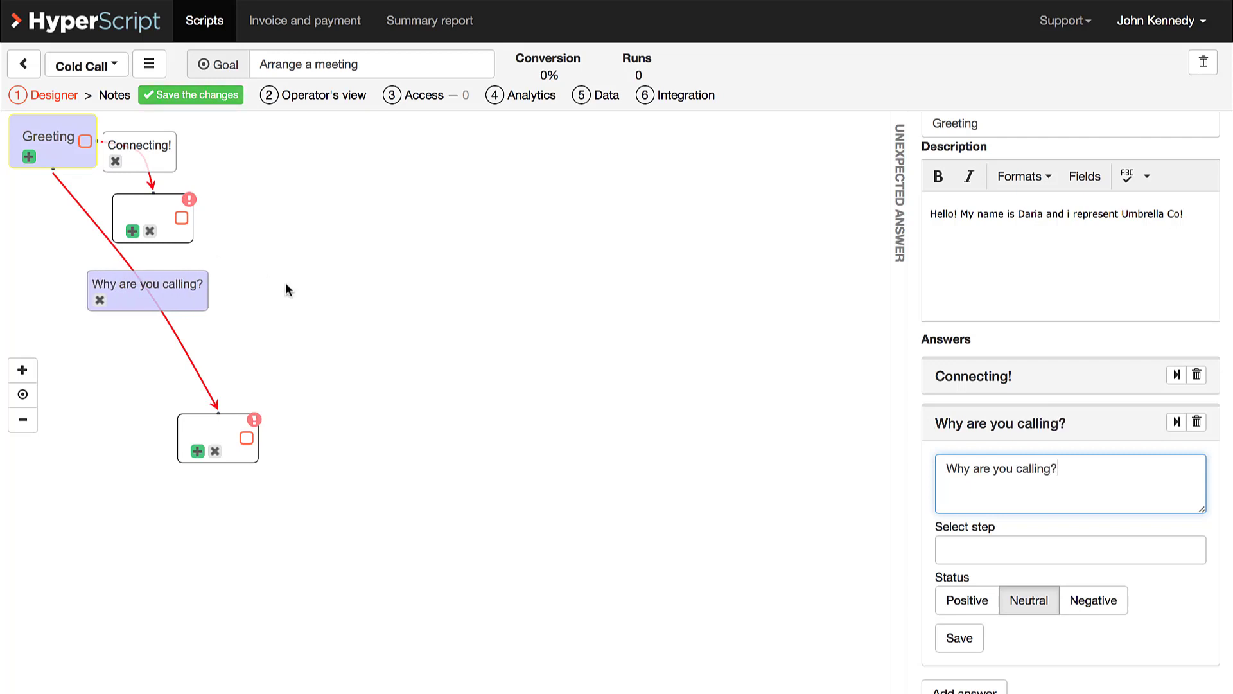
pyautogui.click(286, 279)
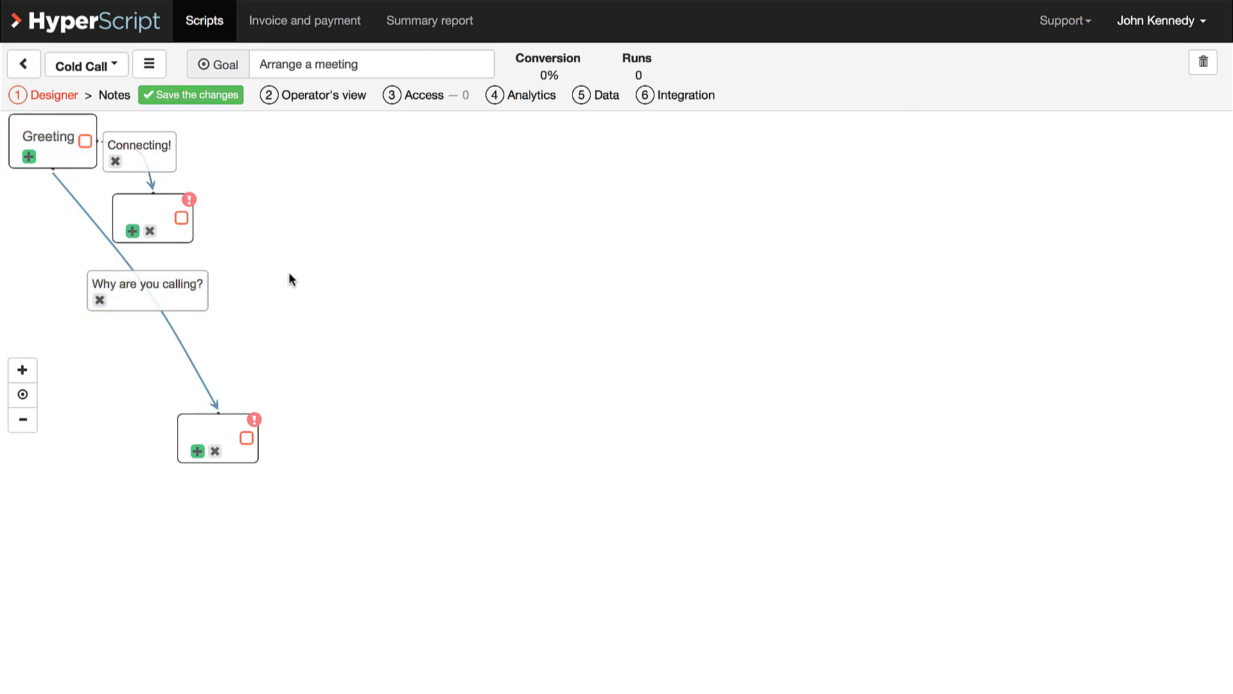
# Set the description of the empty step following "Why are you calling?" to "Calling about the partnership!"
pyautogui.click(218, 439)
pyautogui.write('Callin')
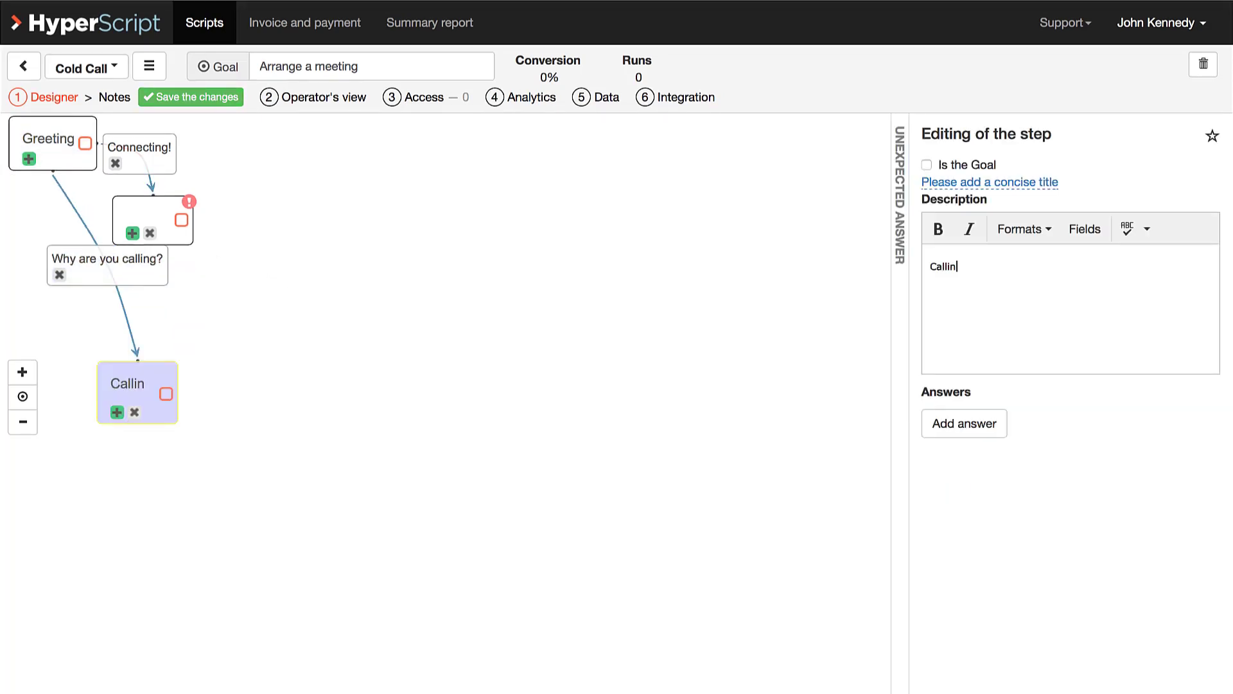
pyautogui.write('g about')
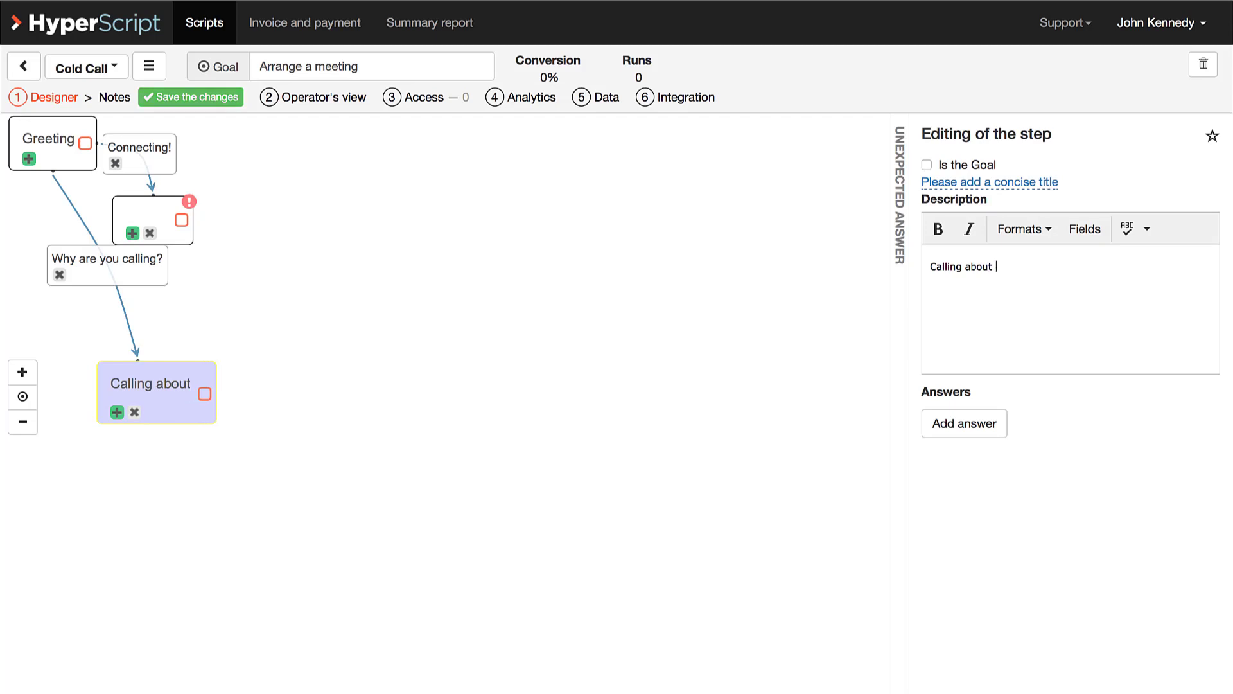
pyautogui.write(' the p')
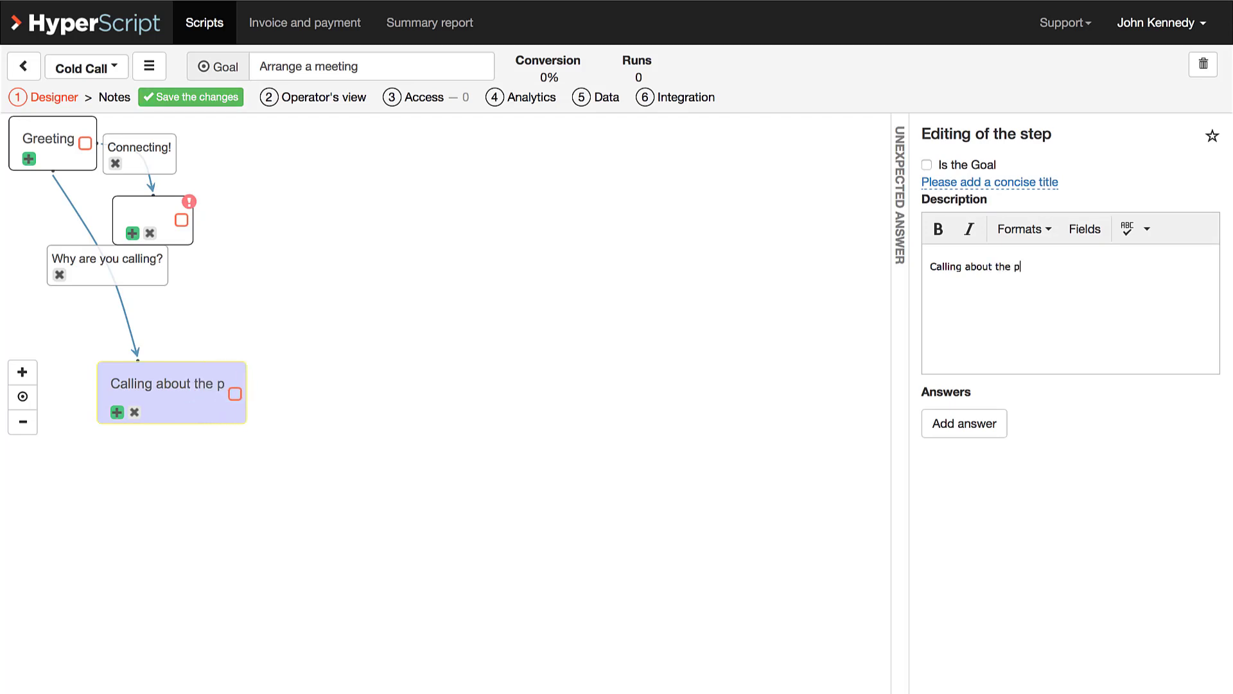
pyautogui.write('artnersh')
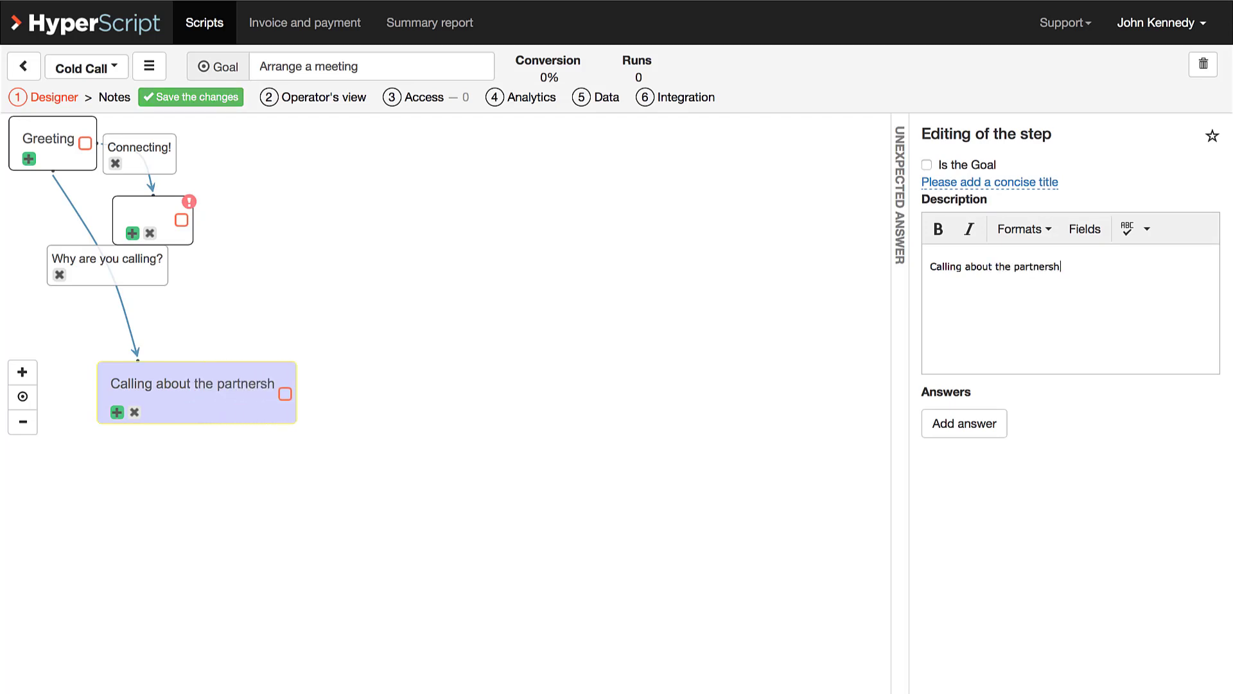
pyautogui.write('ip!')
# Add an answer leading to a new step from "Calling about the partnership!" and word it "Okay! Send us the info via e-mail!"
pyautogui.moveTo(299, 393); pyautogui.dragTo(369, 403)
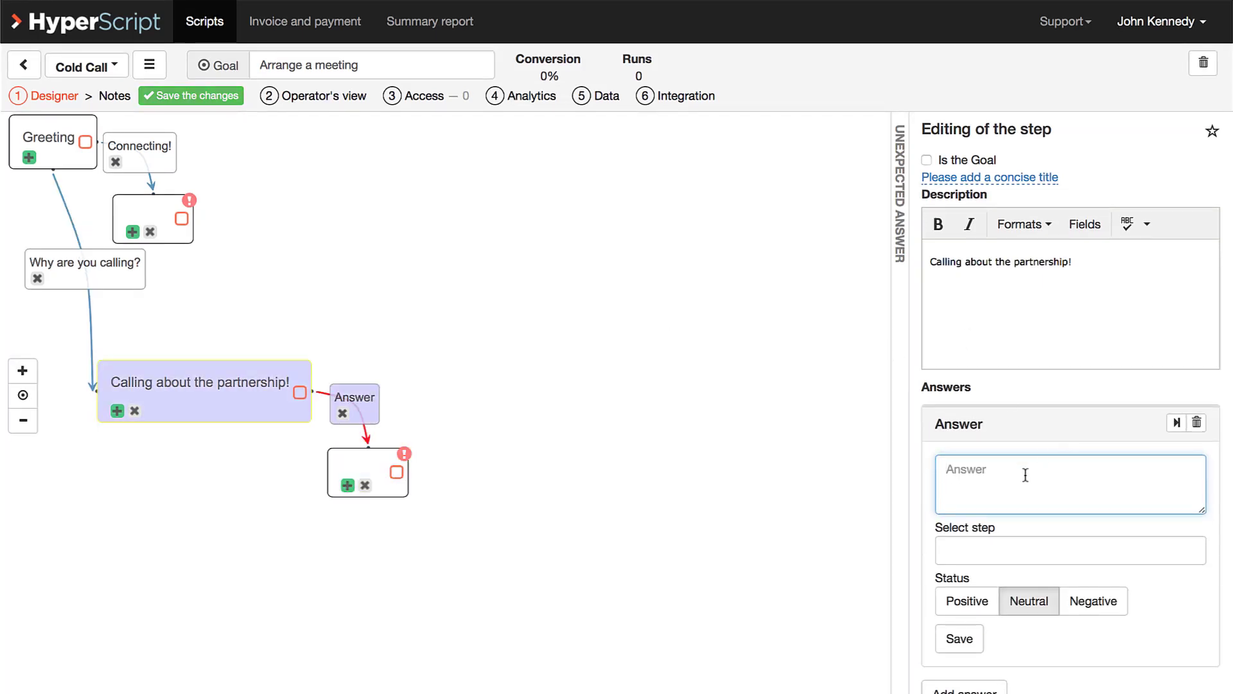
pyautogui.write('Okay!')
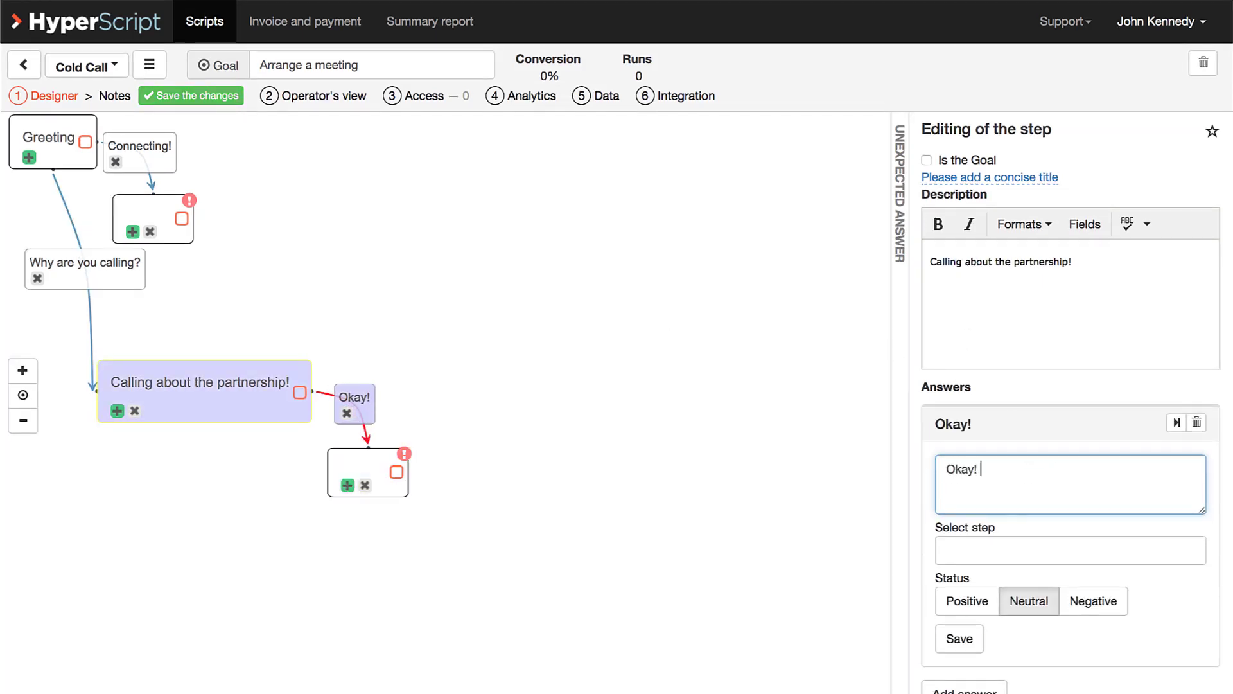
pyautogui.write(' Sen')
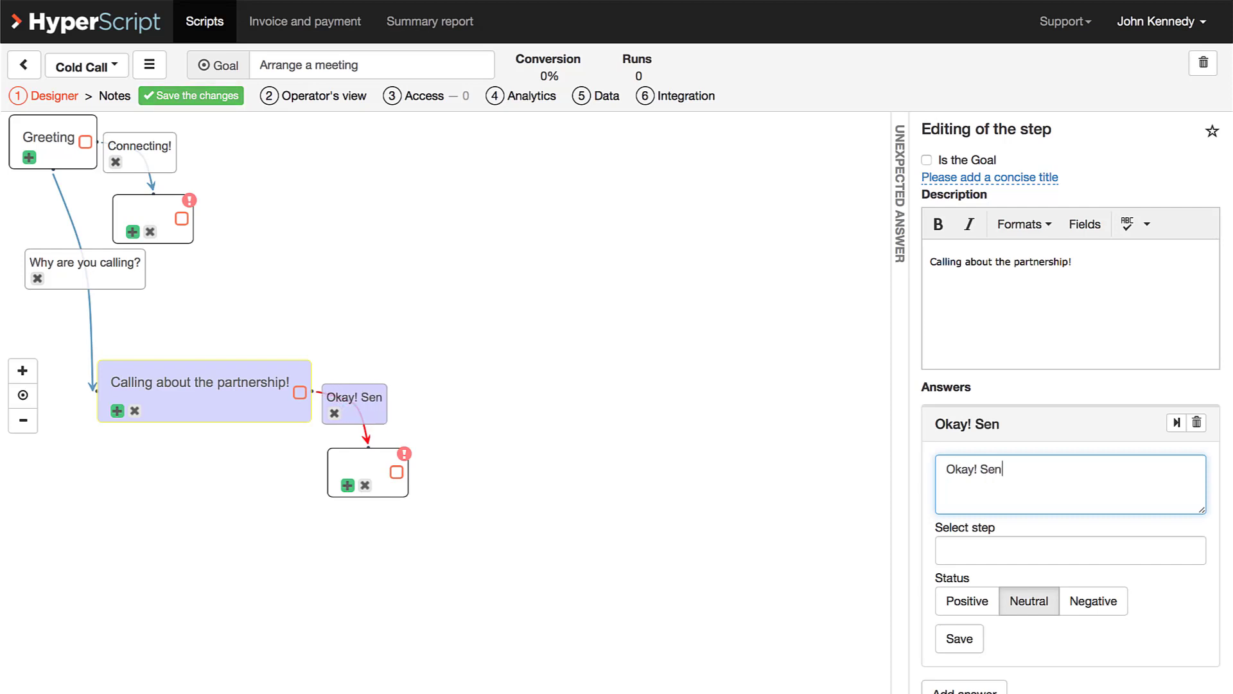
pyautogui.write('d us ')
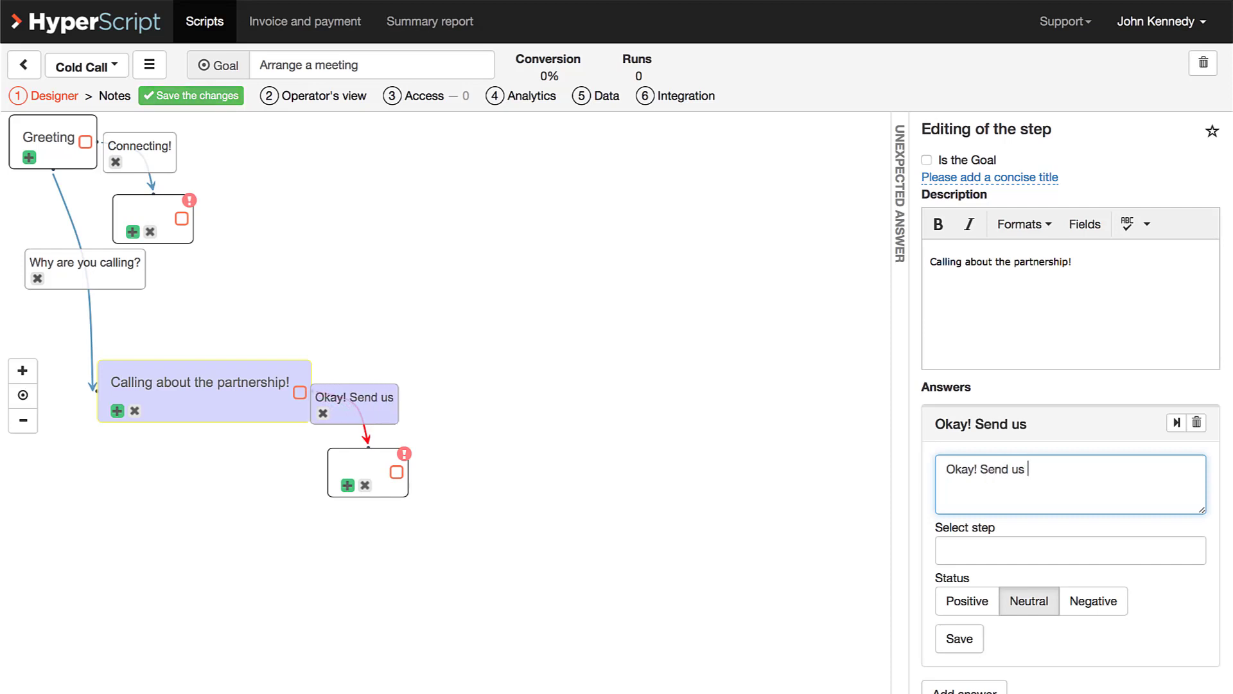
pyautogui.write('the i')
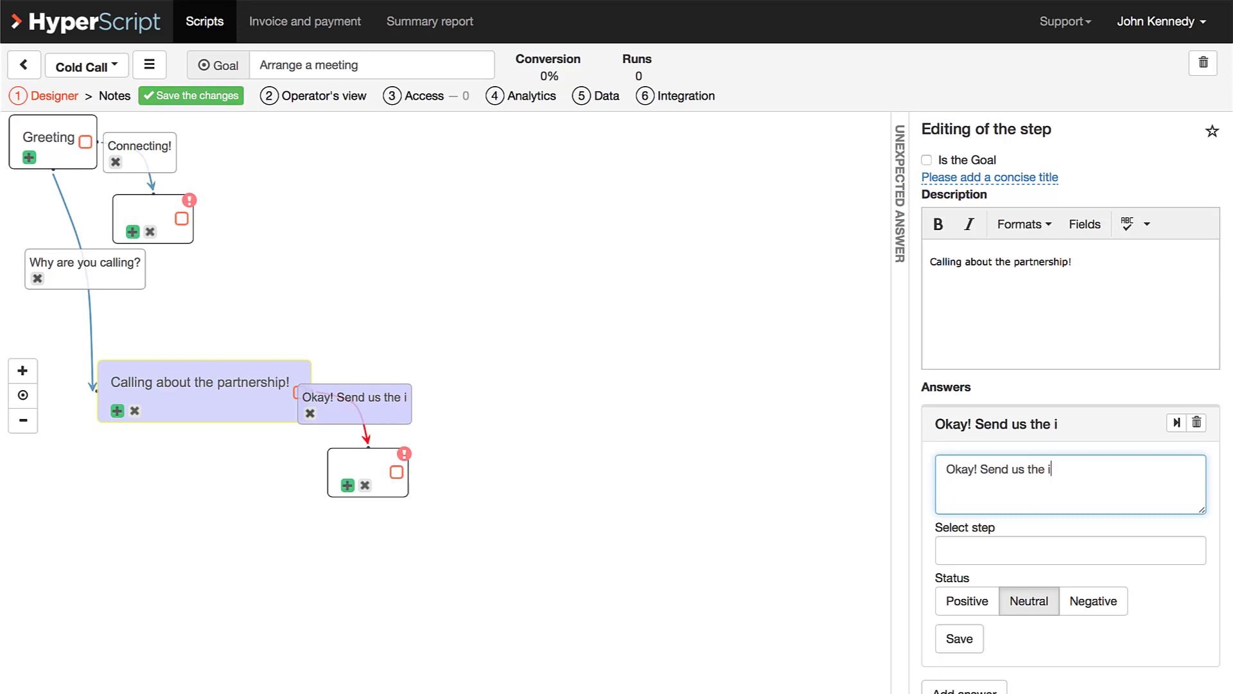
pyautogui.write('nfo via e')
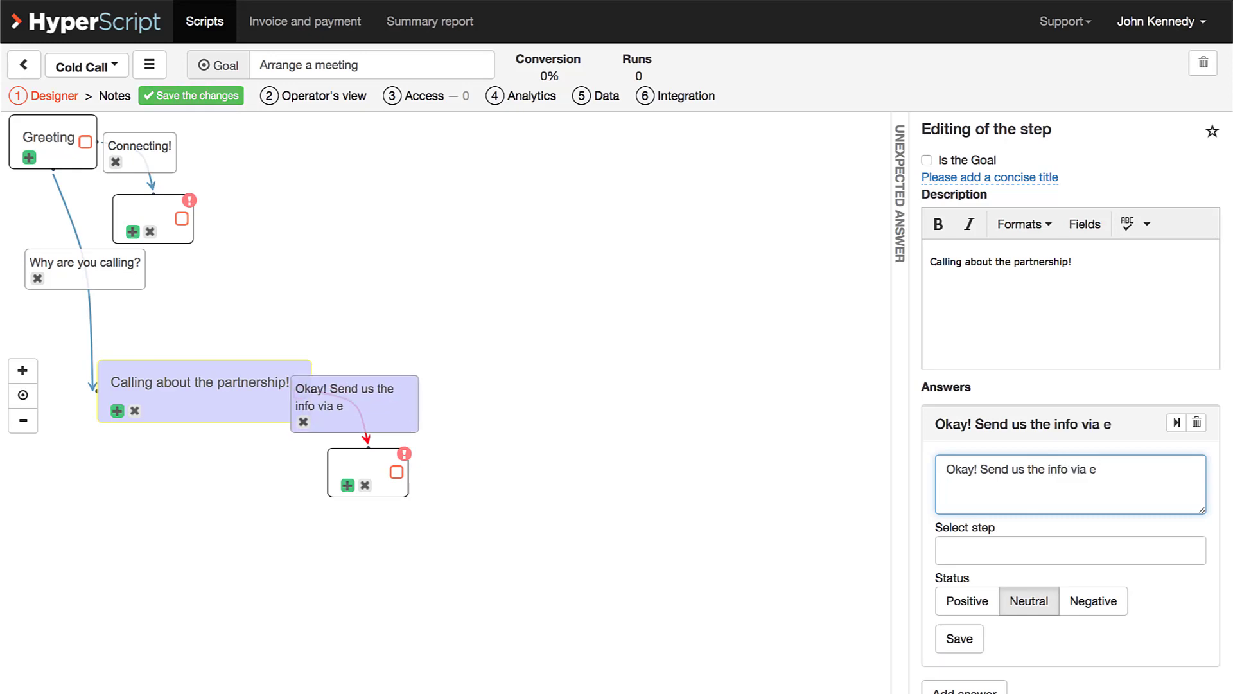
pyautogui.write('-mail!')
pyautogui.click(715, 488)
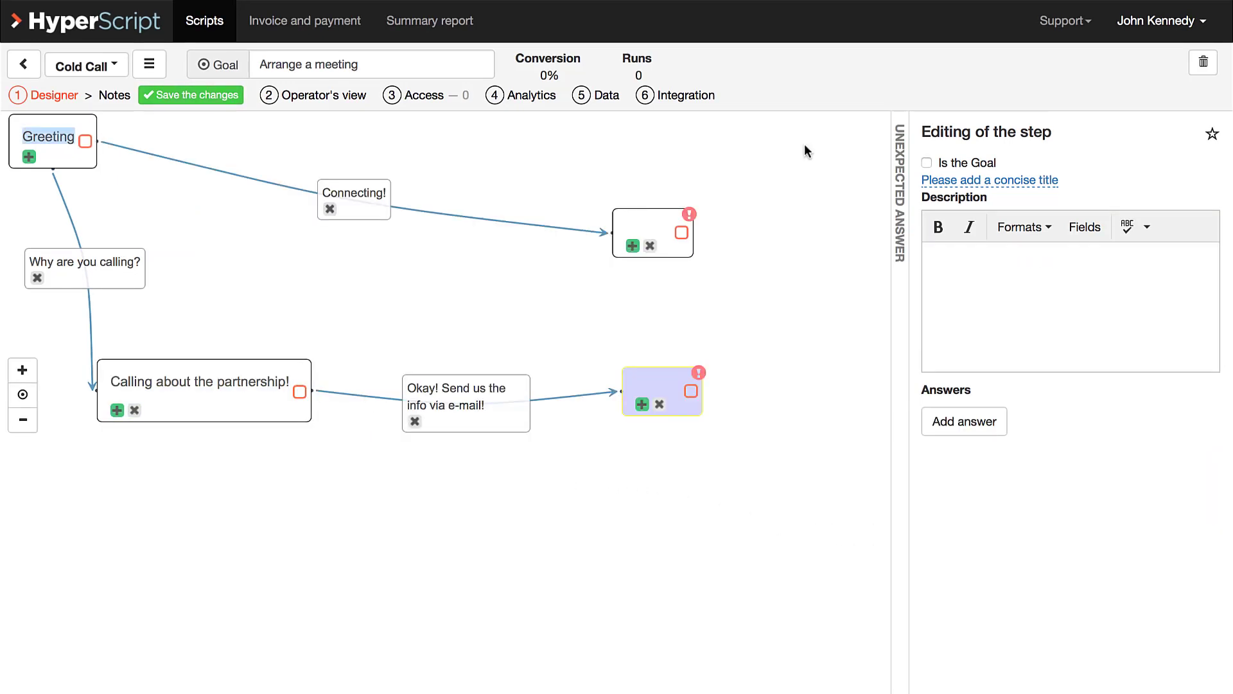
# Rearrange the two empty steps, spacing them farther from the "Greeting" and "Calling about the partnership!" steps
pyautogui.click(460, 355)
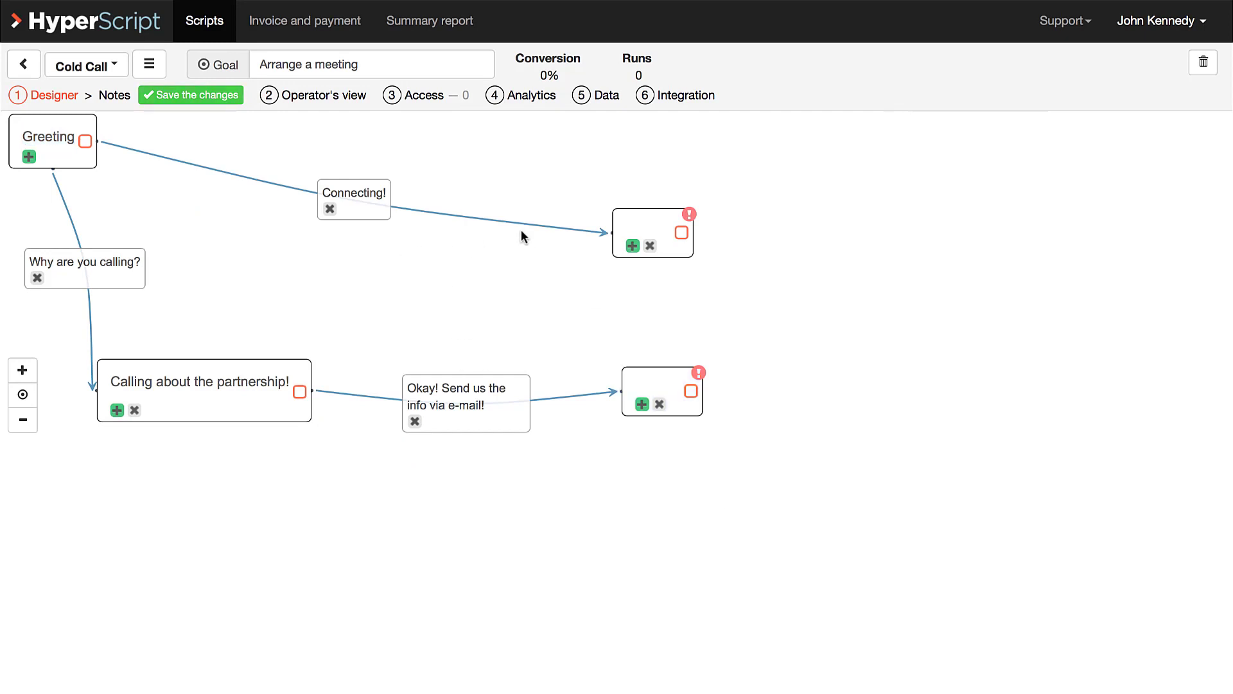
pyautogui.moveTo(646, 228); pyautogui.dragTo(388, 278)
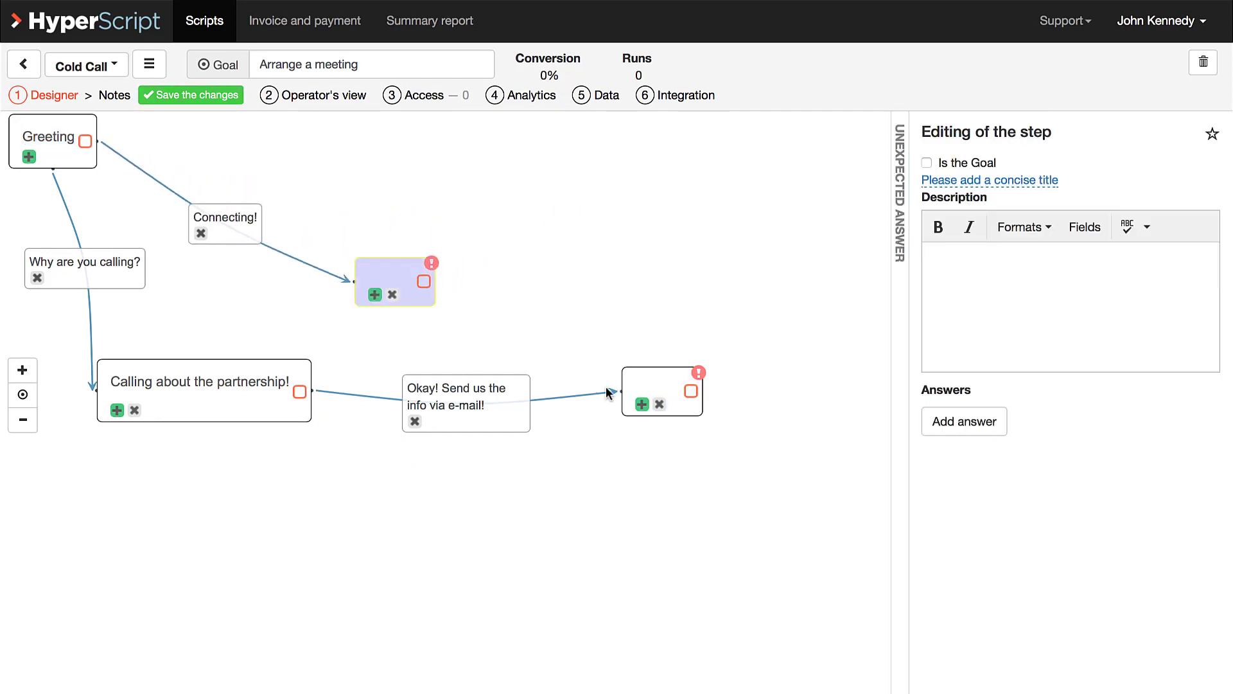
pyautogui.moveTo(653, 384)
pyautogui.mouseDown()
pyautogui.moveTo(488, 434)
pyautogui.moveTo(403, 495)
pyautogui.moveTo(413, 531)
pyautogui.moveTo(651, 381)
pyautogui.mouseUp()
pyautogui.click(413, 530)
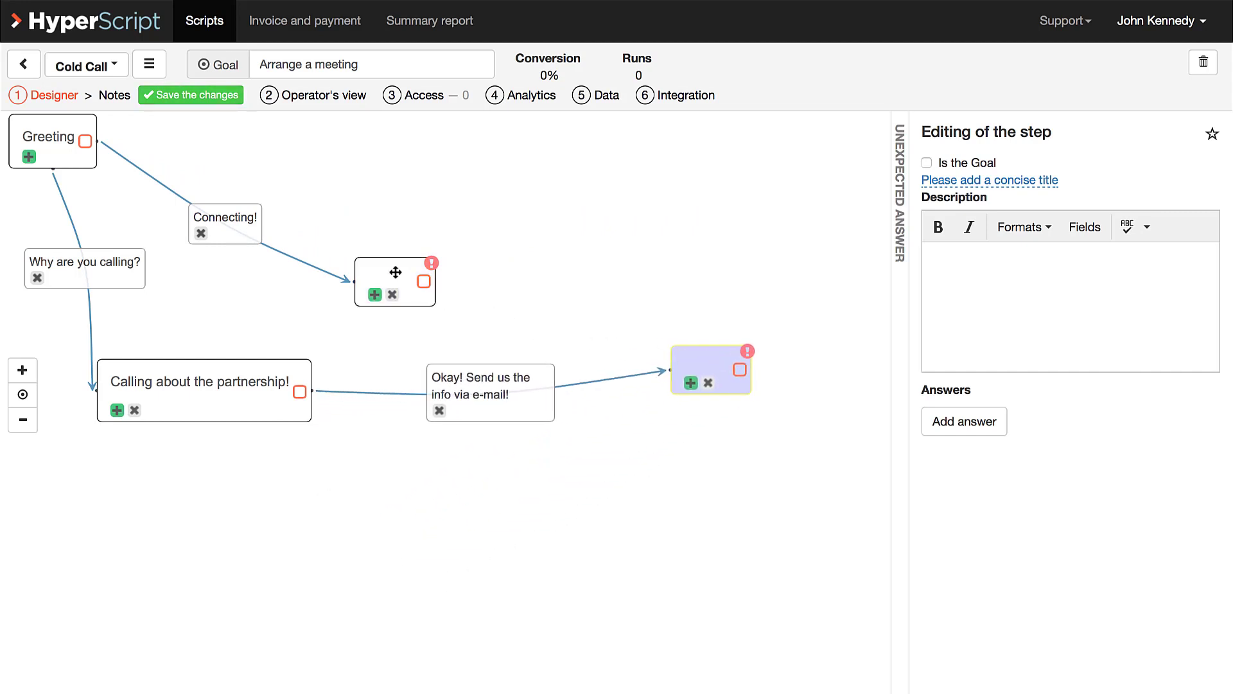
pyautogui.moveTo(396, 273); pyautogui.dragTo(672, 201)
pyautogui.click(507, 276)
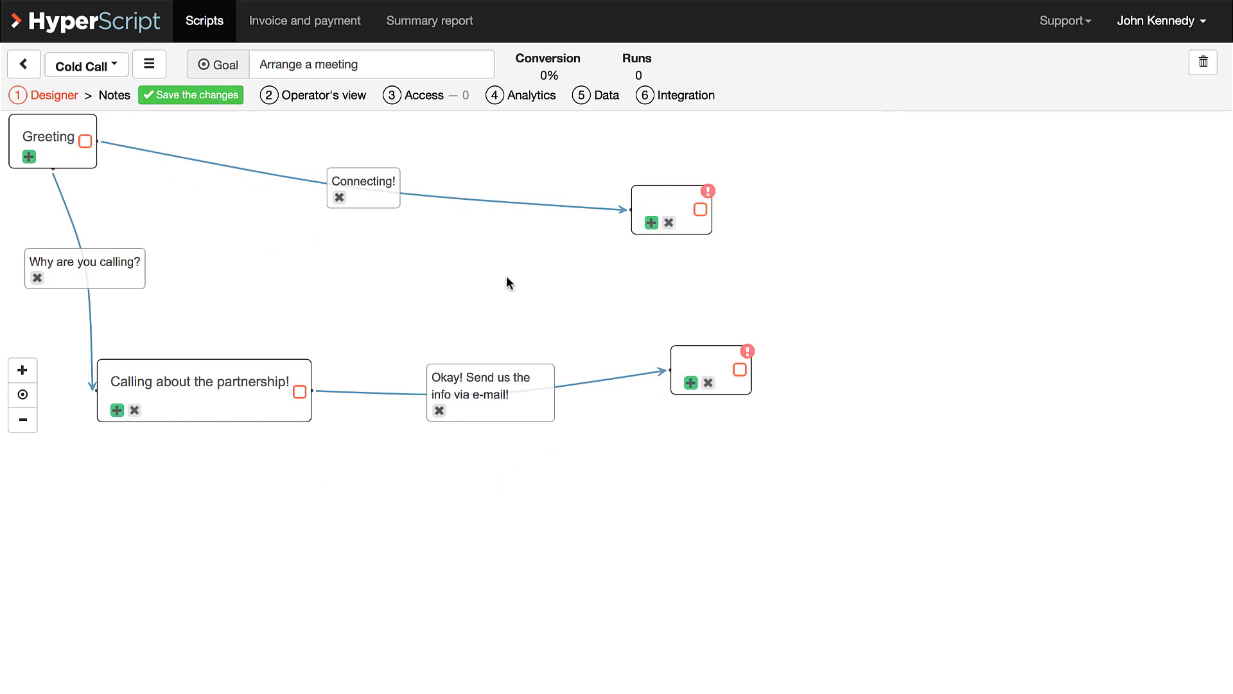
# Set the description of the step after the e-mail answer to "Okay!" and delete the empty step following "Connecting!"
pyautogui.click(710, 360)
pyautogui.click(978, 289)
pyautogui.write('Okay!')
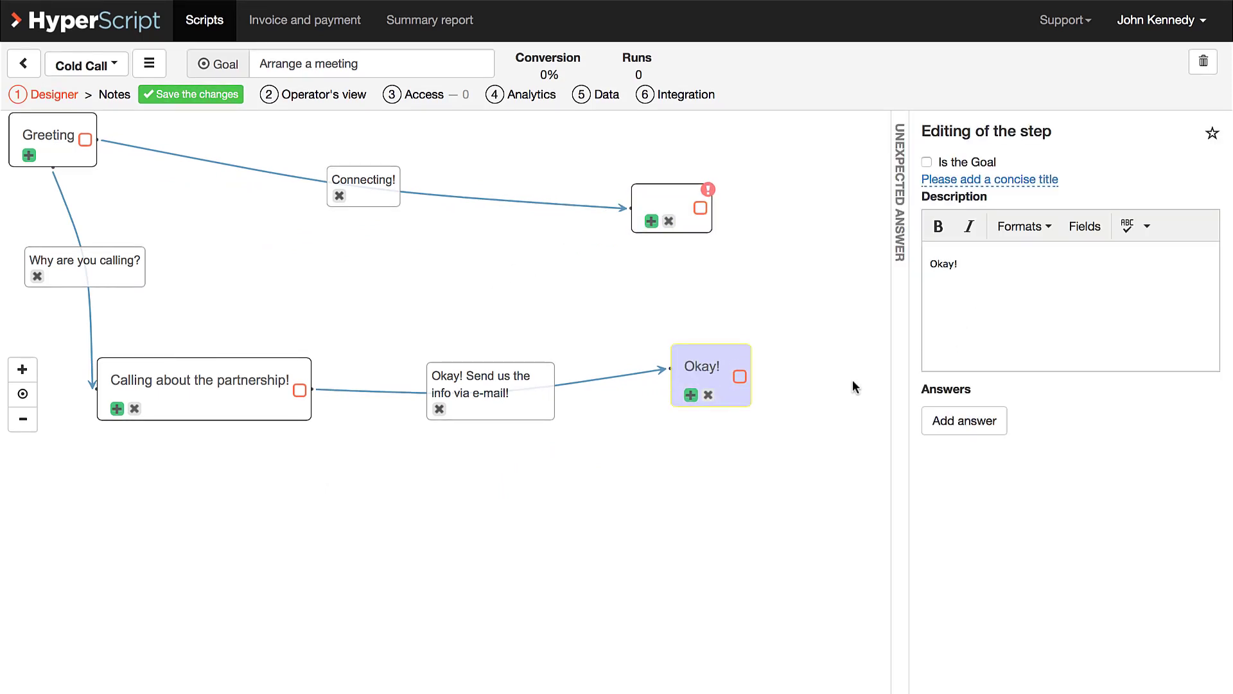
pyautogui.click(669, 225)
pyautogui.click(669, 223)
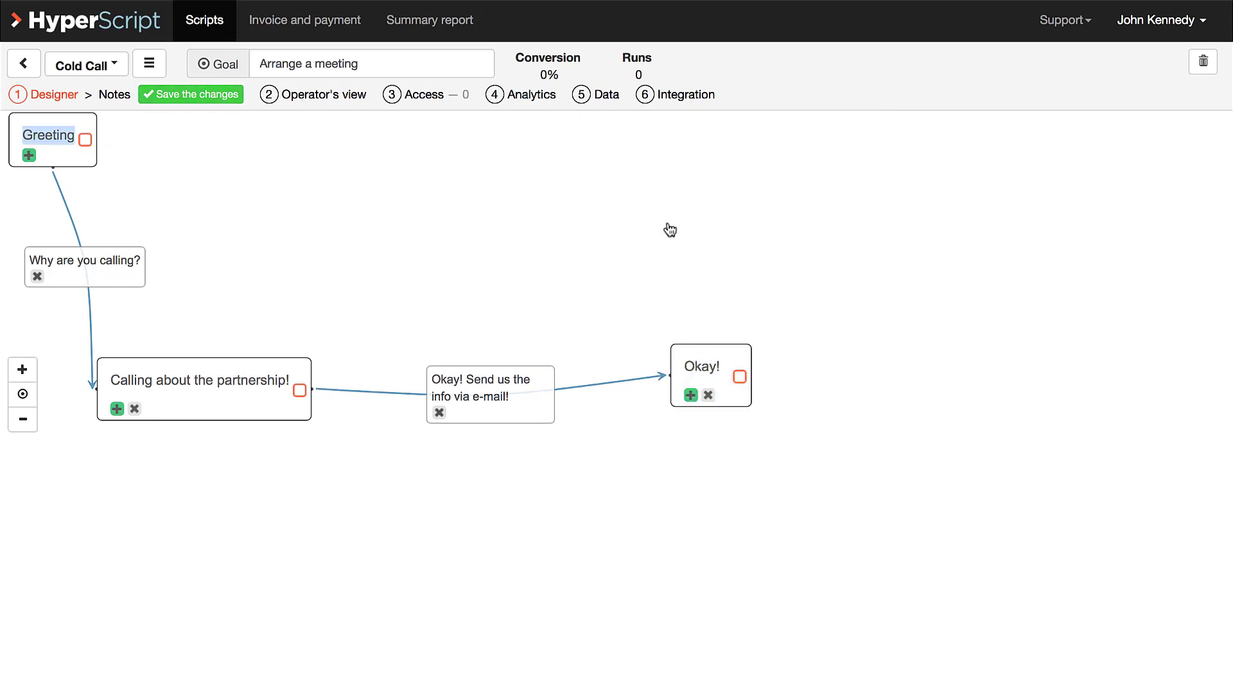
# Add a Greeting answer leading to a new step described "Hello! My name is", the operator's first name, "and i would like to talk about the partnership!"
pyautogui.click(29, 156)
pyautogui.write('Hello')
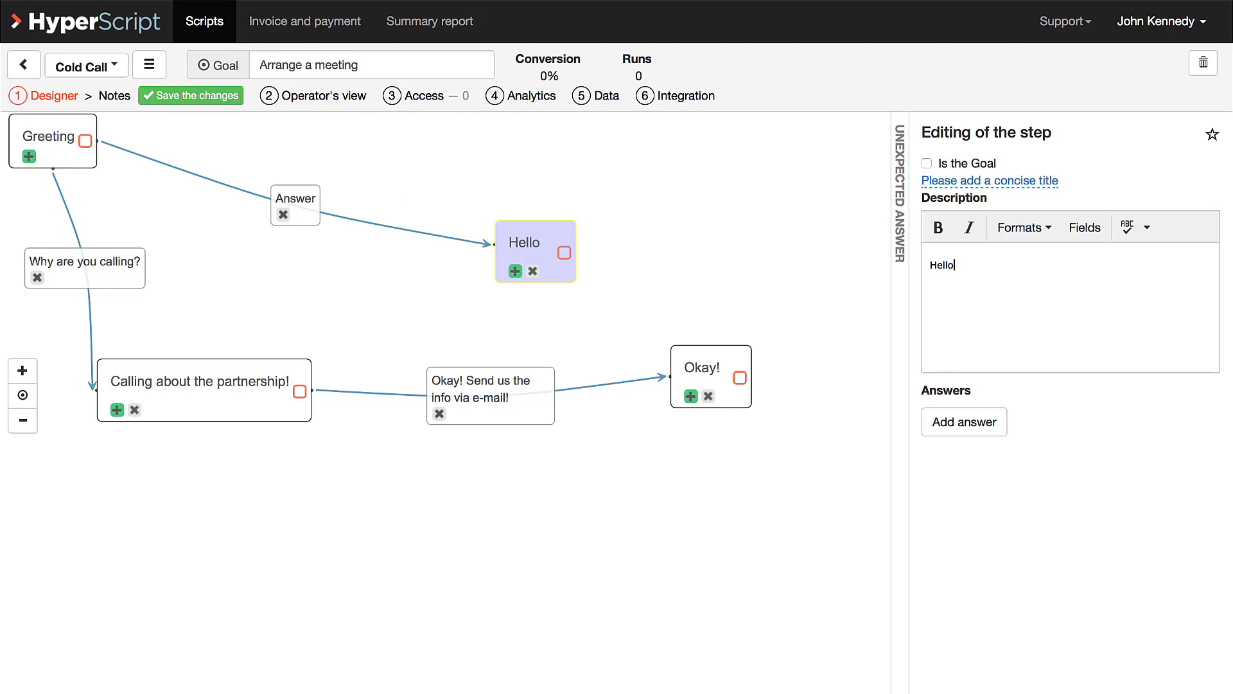
pyautogui.write('! My na')
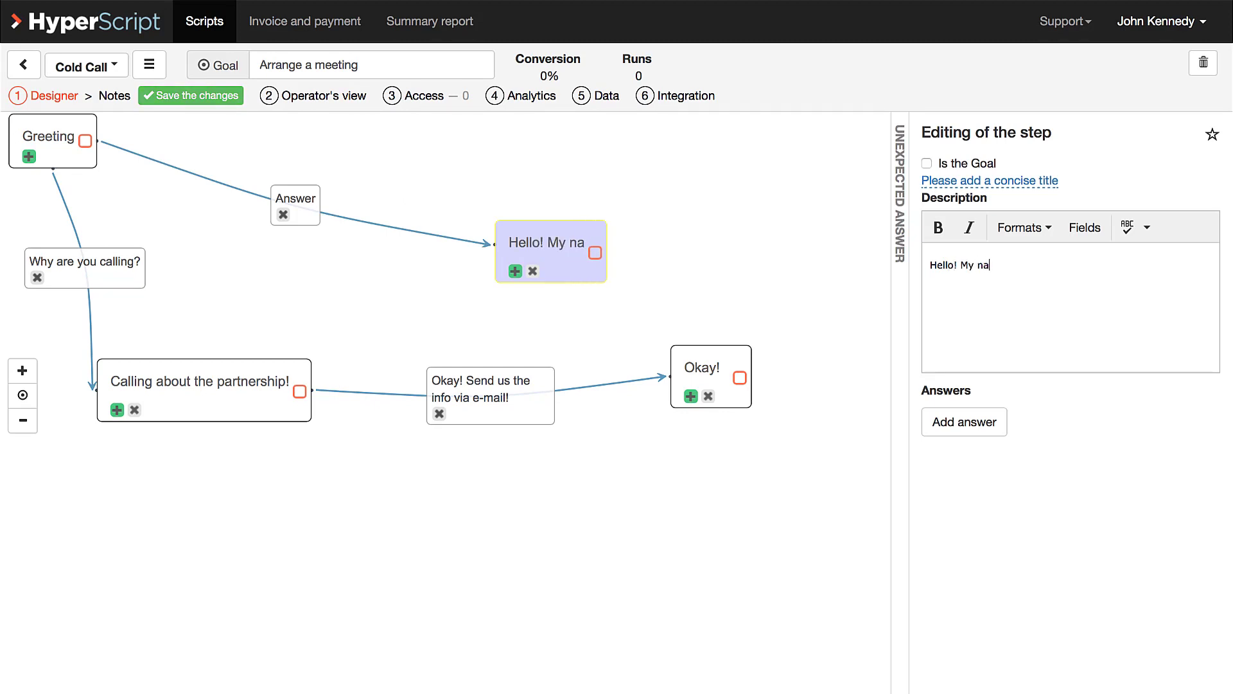
pyautogui.write('me is ')
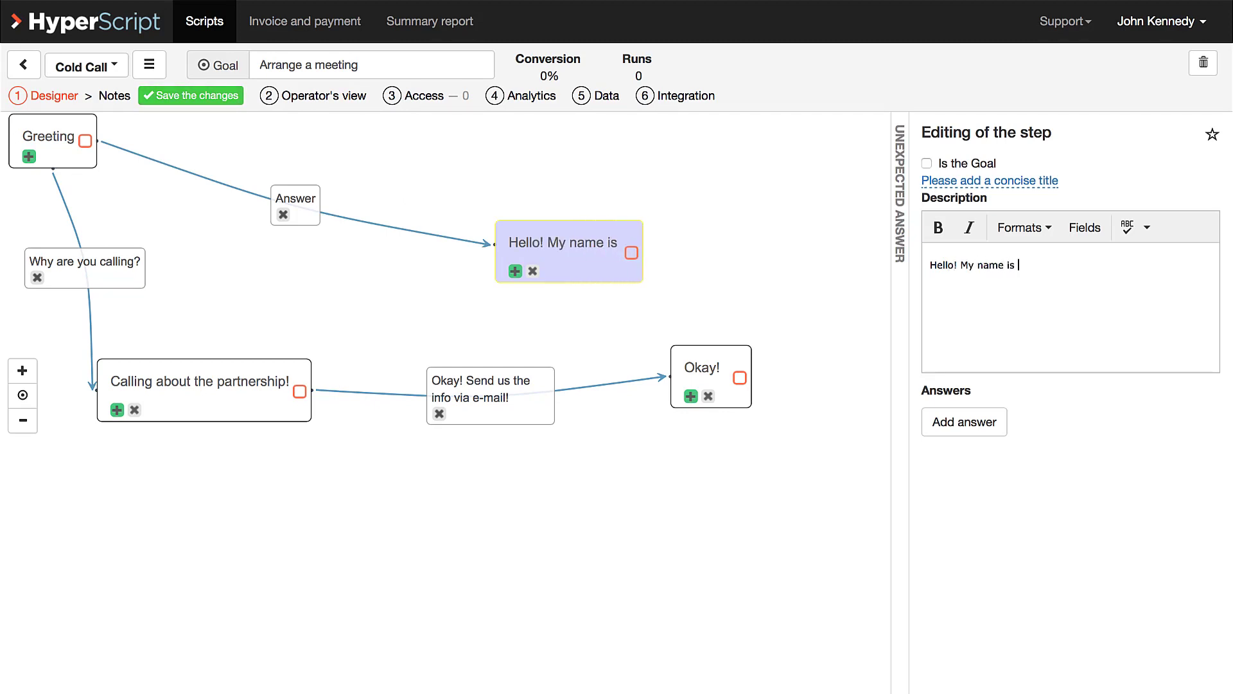
pyautogui.write('Dari')
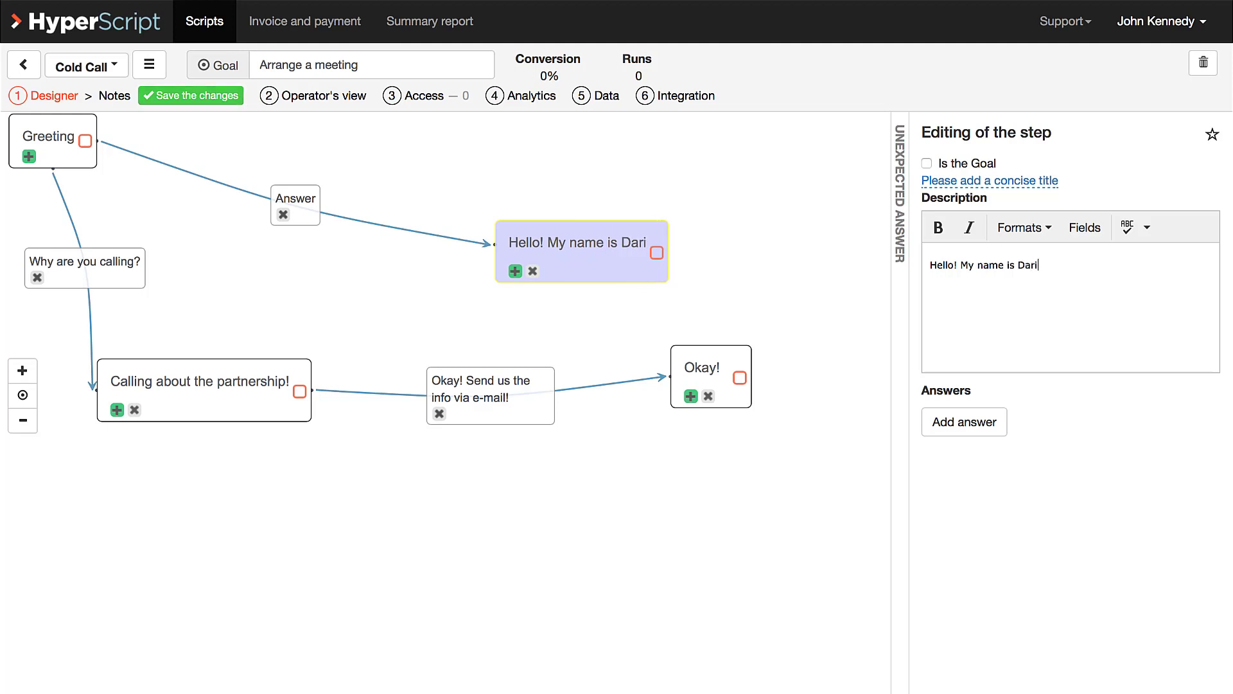
pyautogui.write('a and i wo')
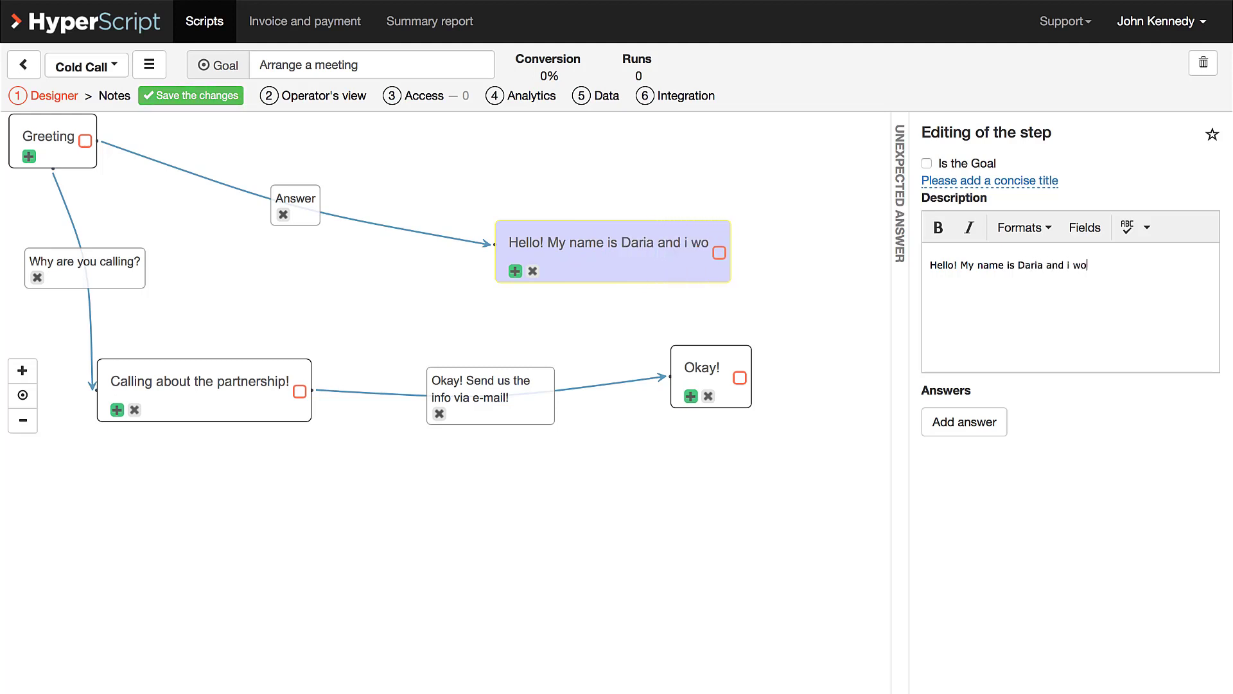
pyautogui.write('uld like ')
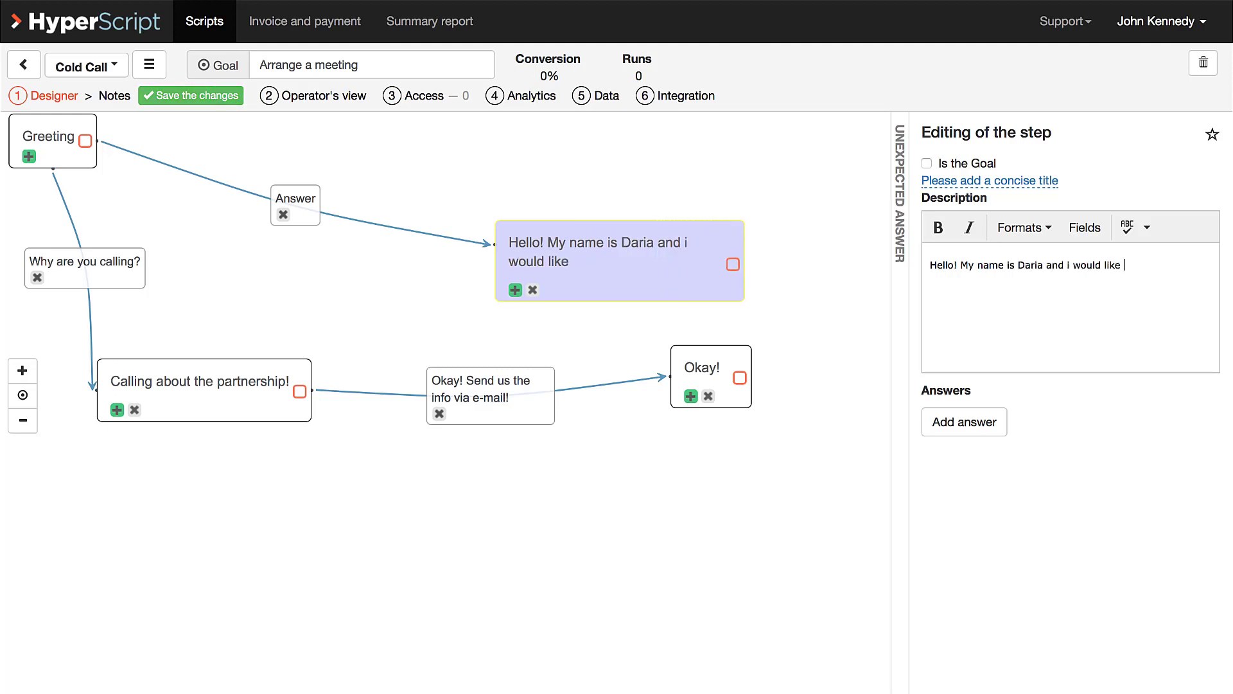
pyautogui.write('to talk about ')
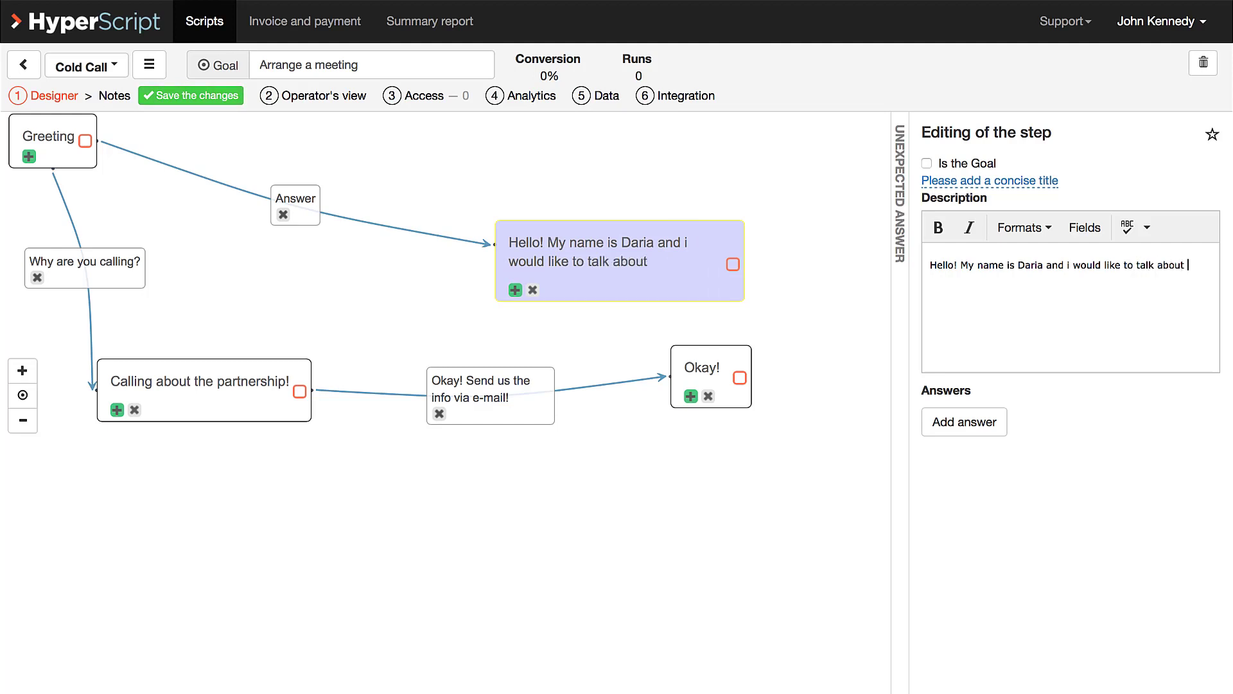
pyautogui.write('the partner')
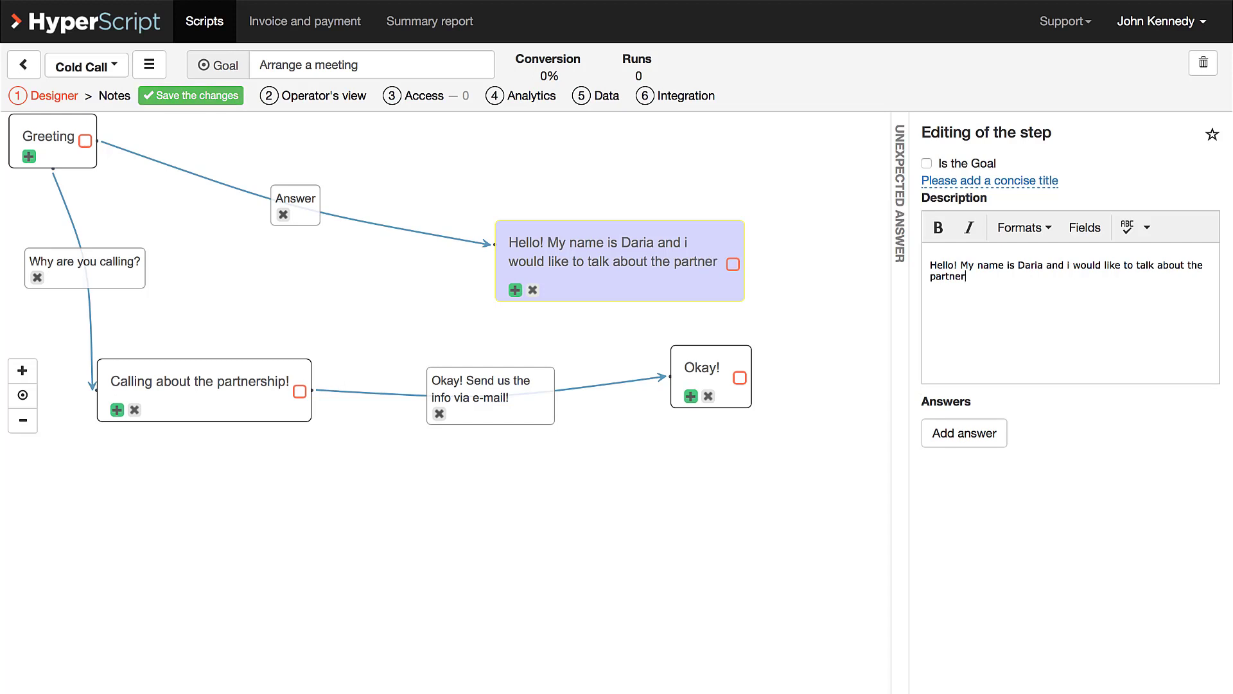
pyautogui.write('ship!')
pyautogui.click(706, 322)
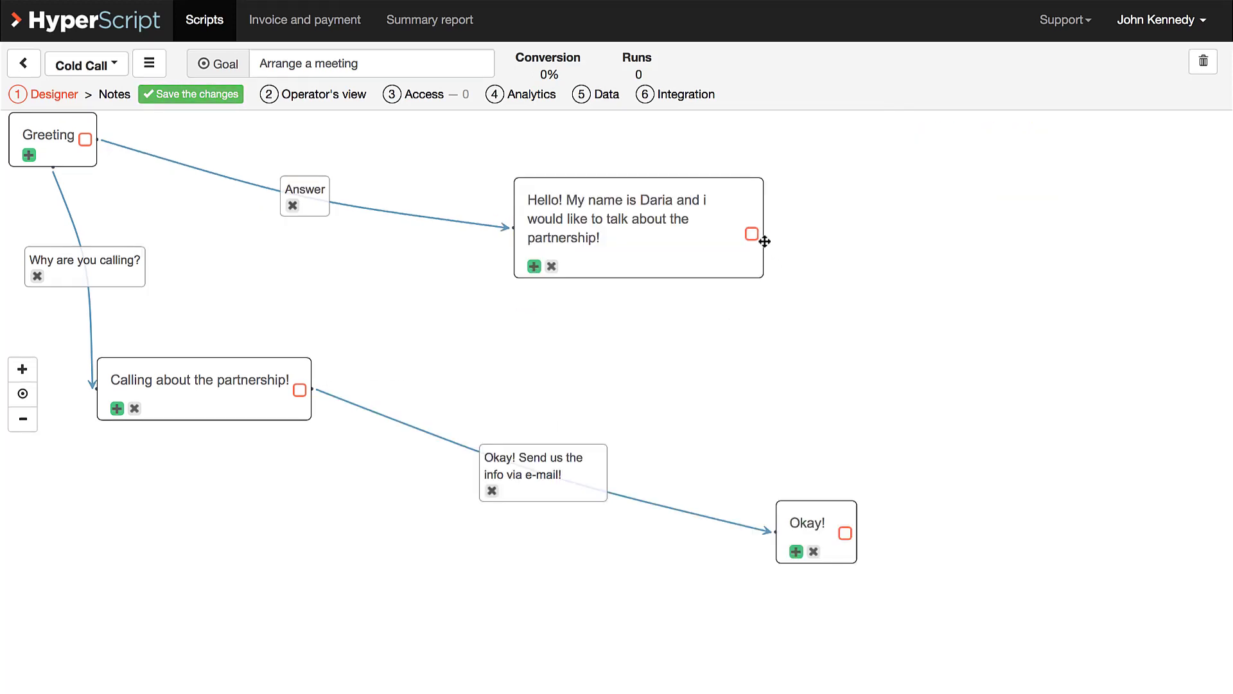
# Connect the new partnership introduction step to the "Okay!" step with the answer "Sorry but I have no time to Talk!"
pyautogui.moveTo(770, 244); pyautogui.dragTo(836, 528)
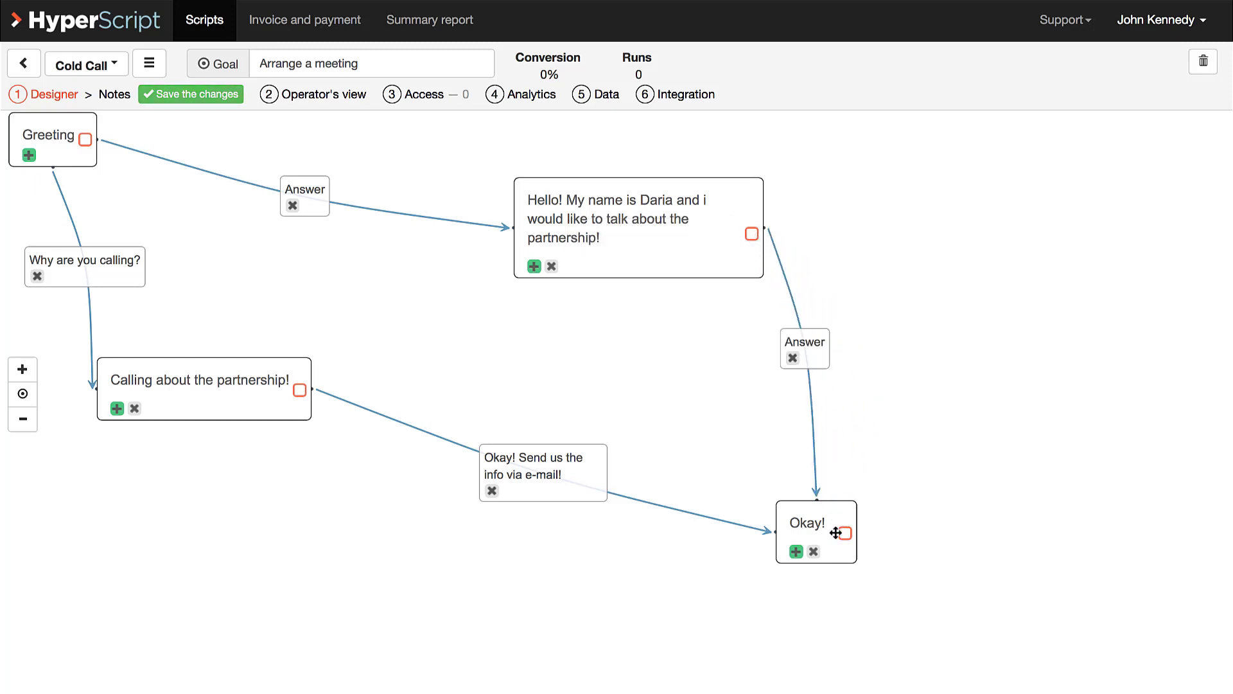
pyautogui.click(813, 346)
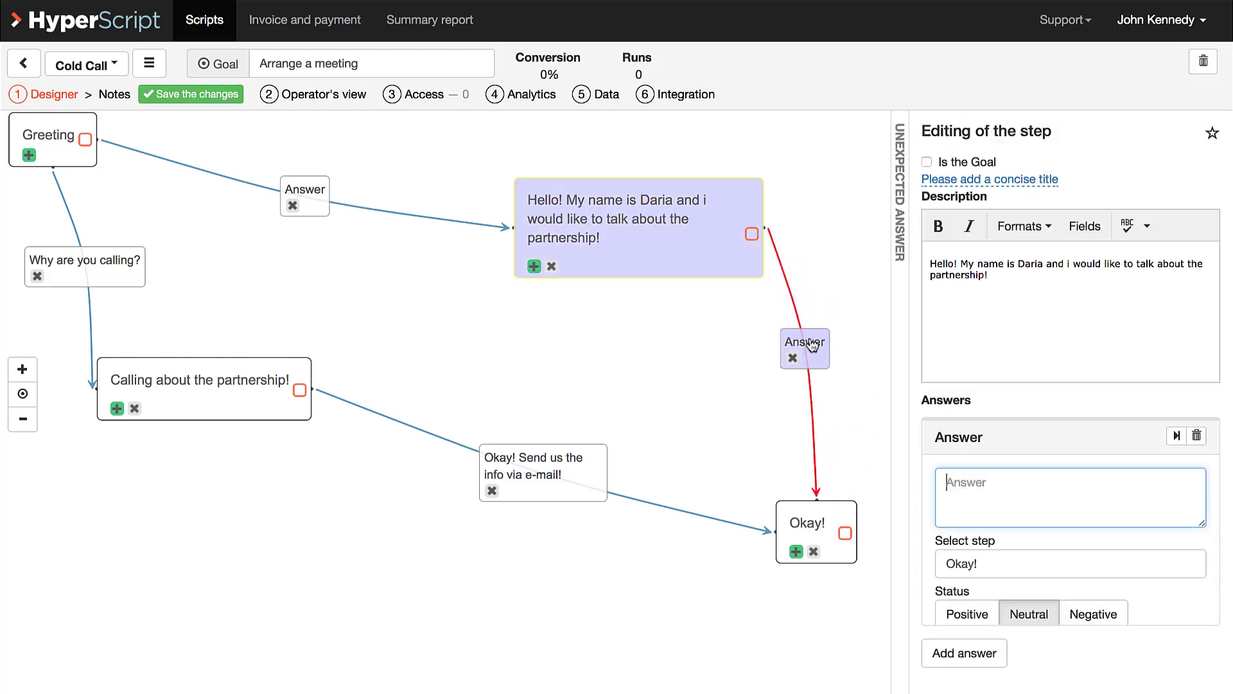
pyautogui.write('Sorry b')
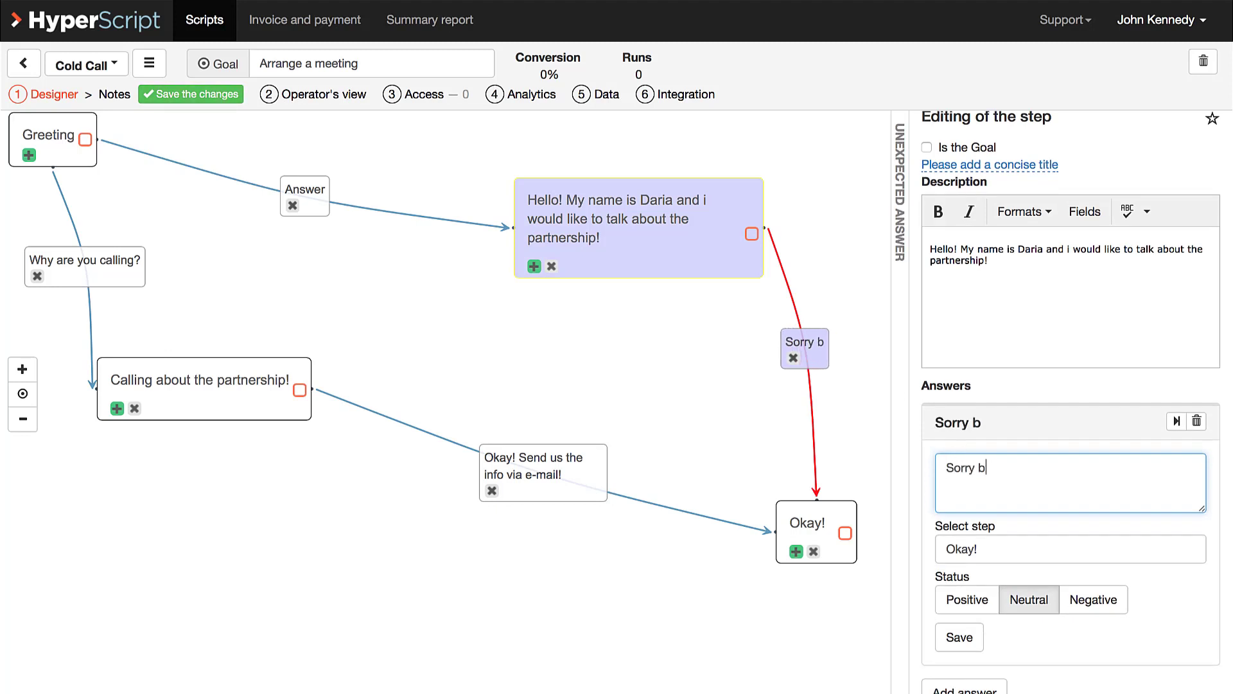
pyautogui.write('ut I have no time to Tlk')
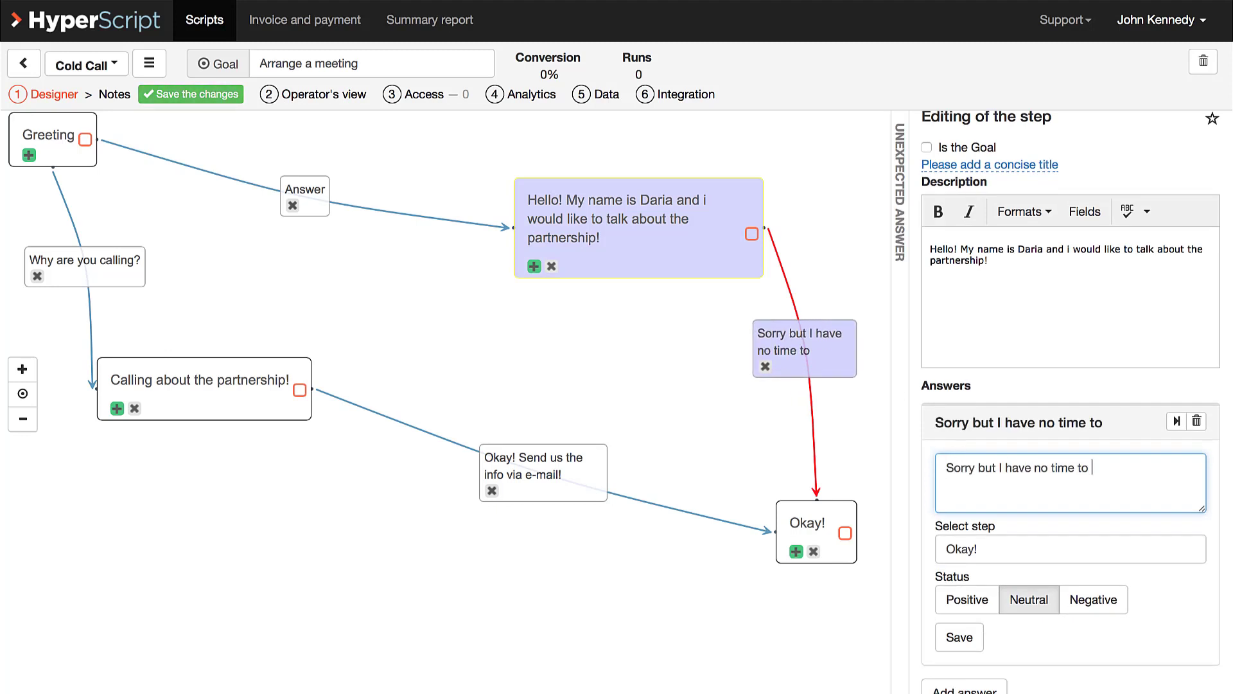
pyautogui.press('BackSpace')
pyautogui.press('BackSpace')
pyautogui.write('alk!')
pyautogui.click(709, 410)
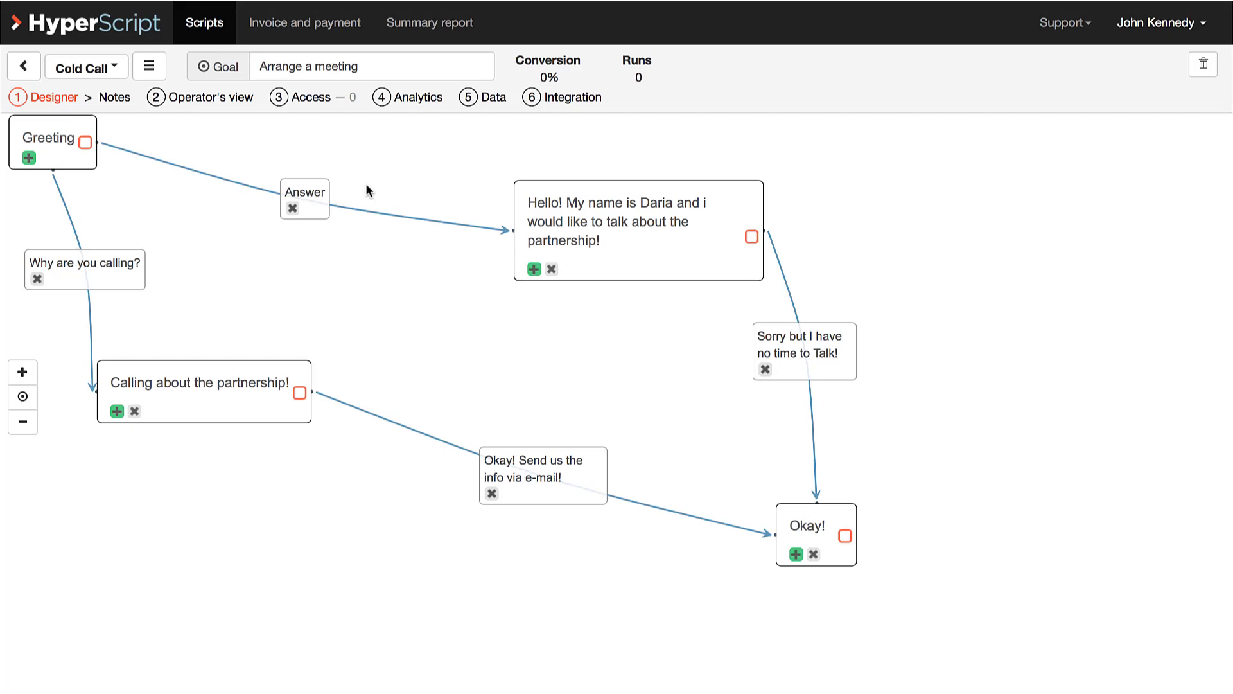
# Test the script in the operator's view through "Why are you calling?" and "Okay! Send us the info via e-mail!", and complete the conversation
pyautogui.click(224, 102)
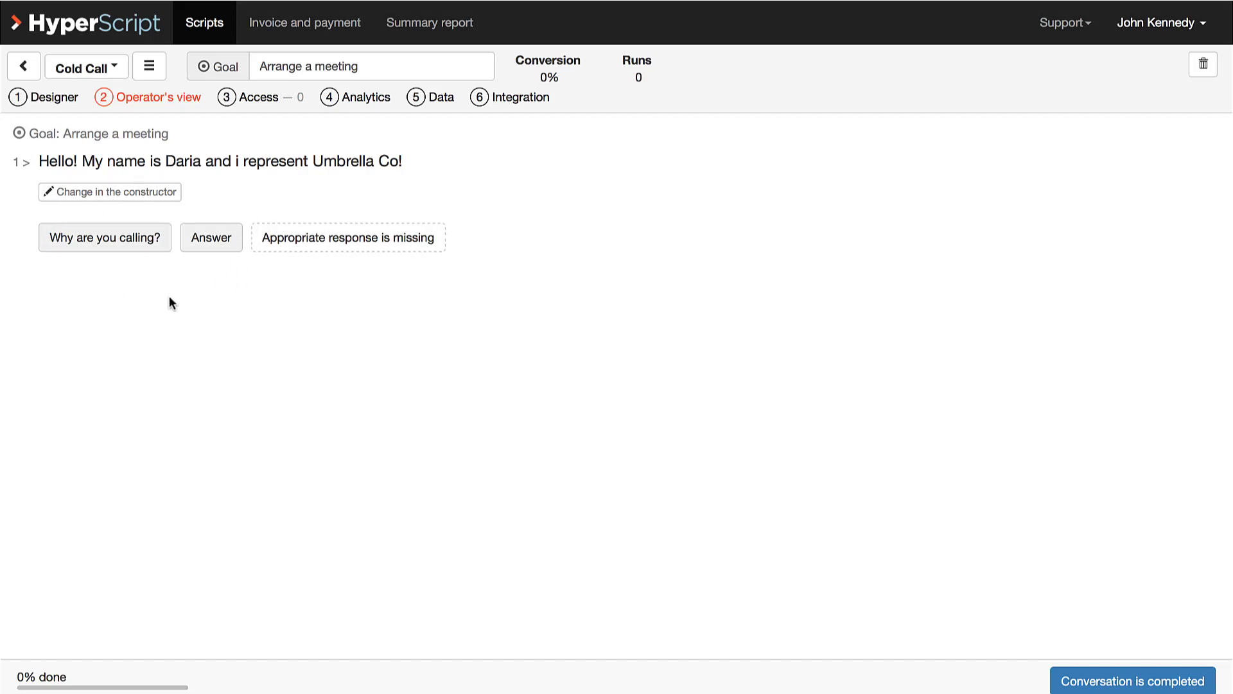
pyautogui.click(134, 237)
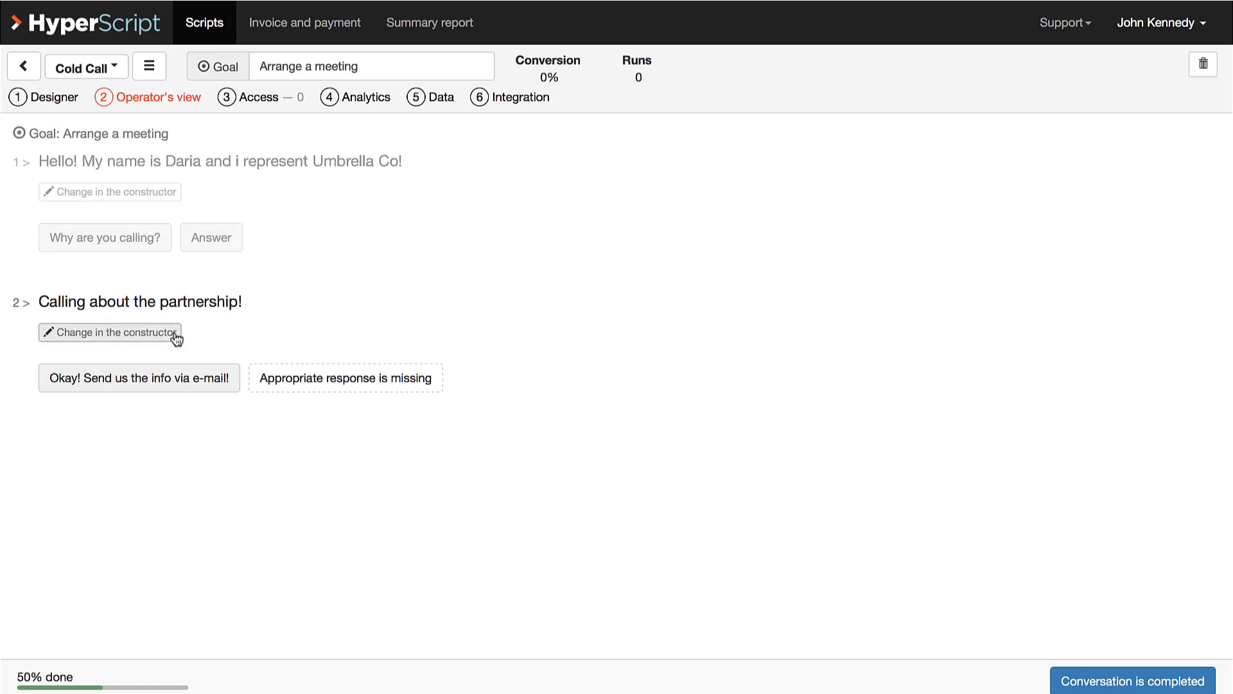
pyautogui.click(181, 376)
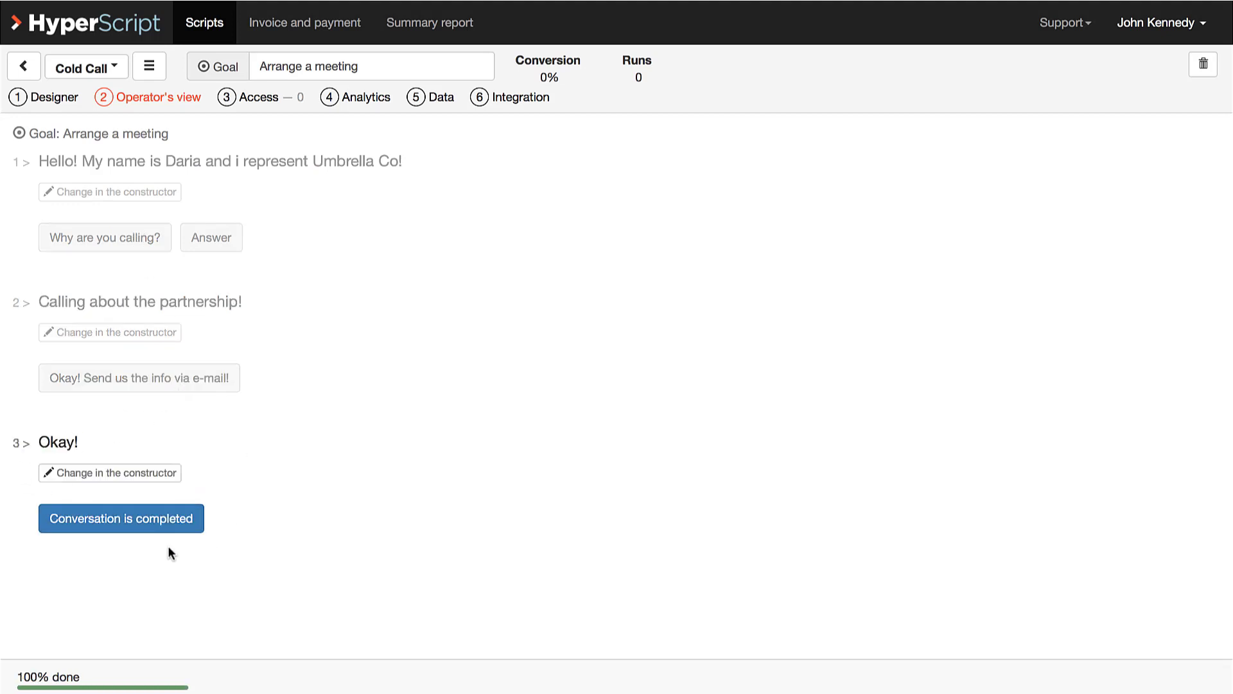
pyautogui.click(152, 528)
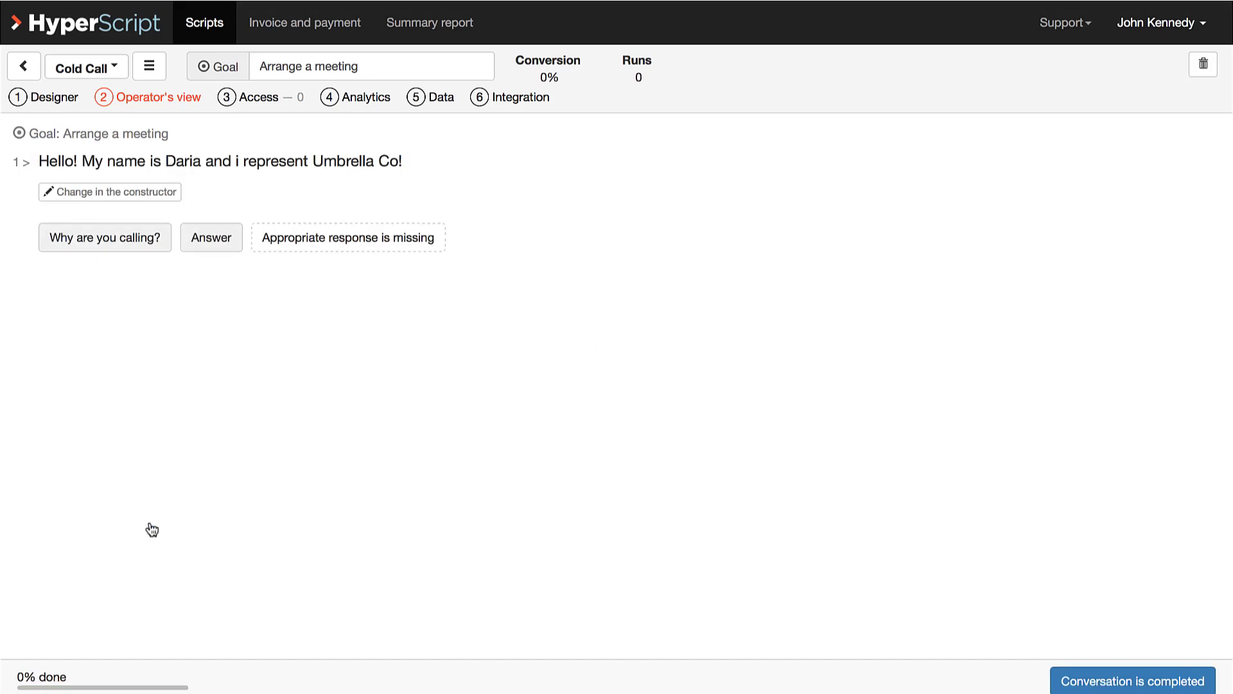
# Give a new user admin access to the script by adding the user's e-mail address with the admin role
pyautogui.click(257, 97)
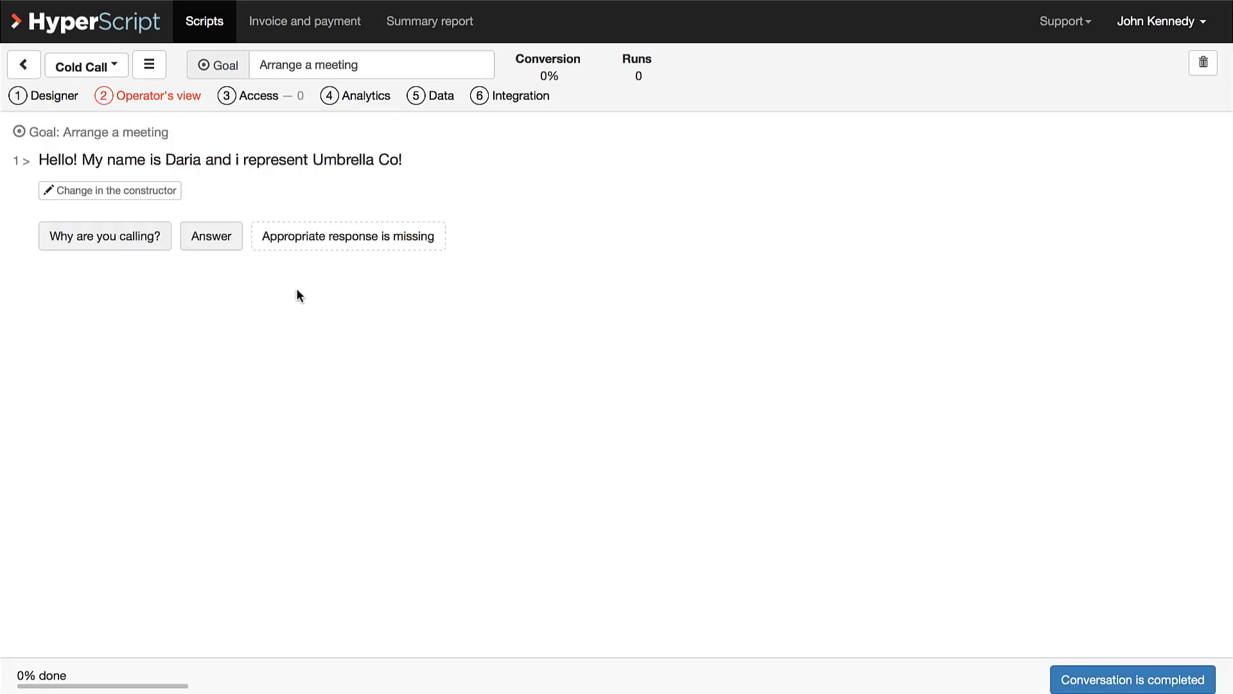
pyautogui.click(254, 95)
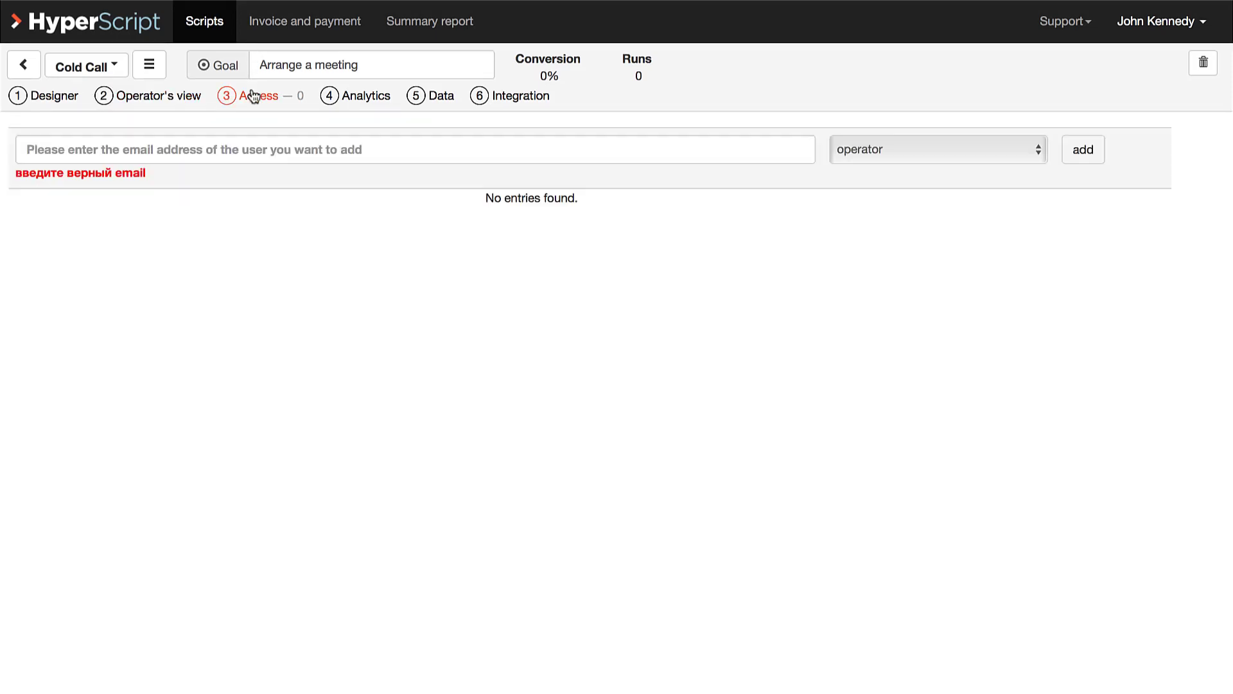
pyautogui.click(203, 157)
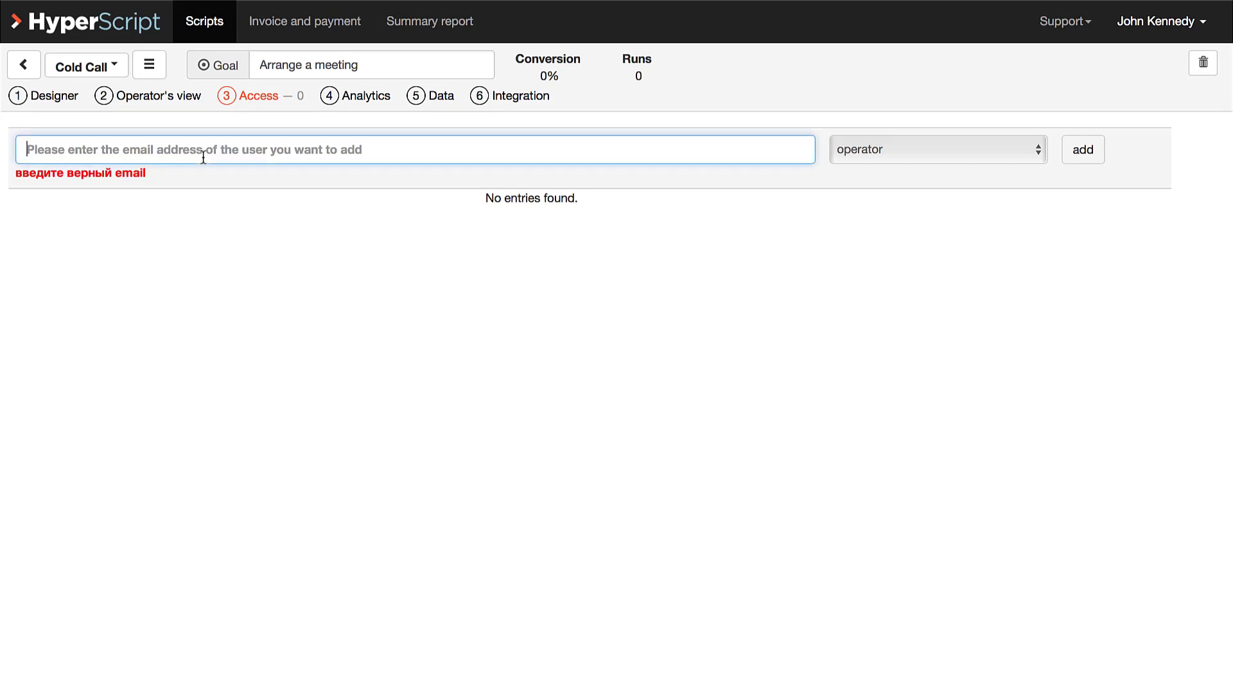
pyautogui.rightClick(144, 155)
pyautogui.click(184, 194)
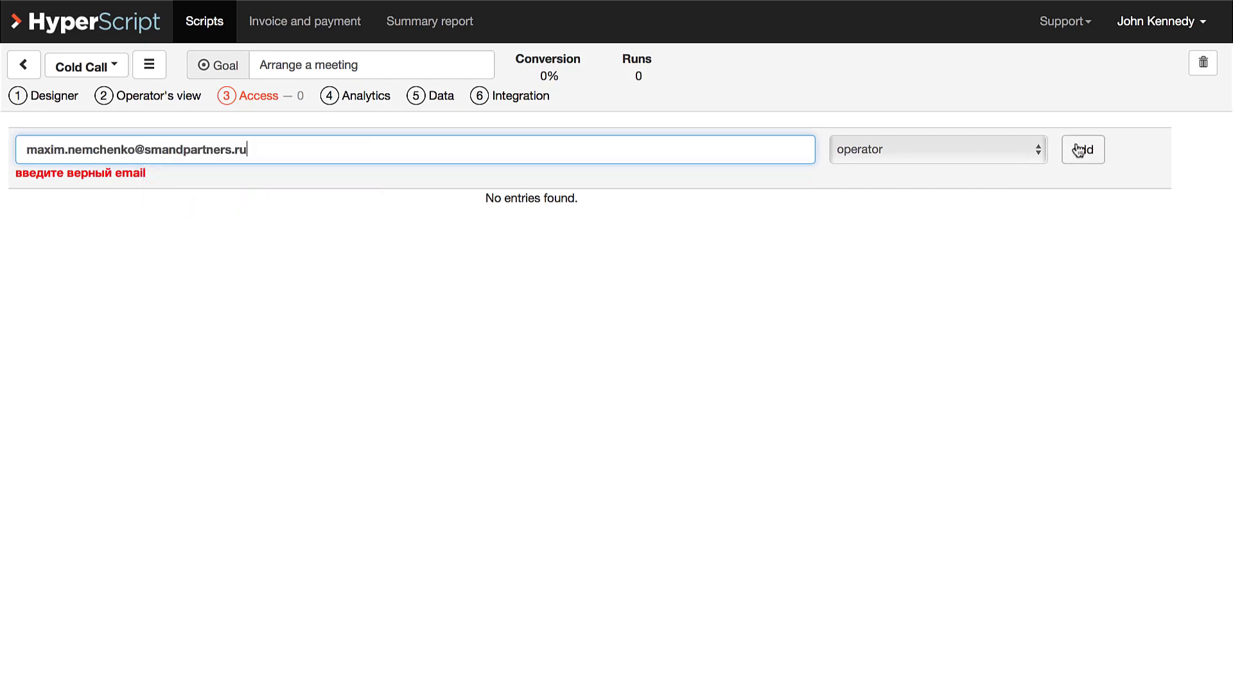
pyautogui.click(1005, 146)
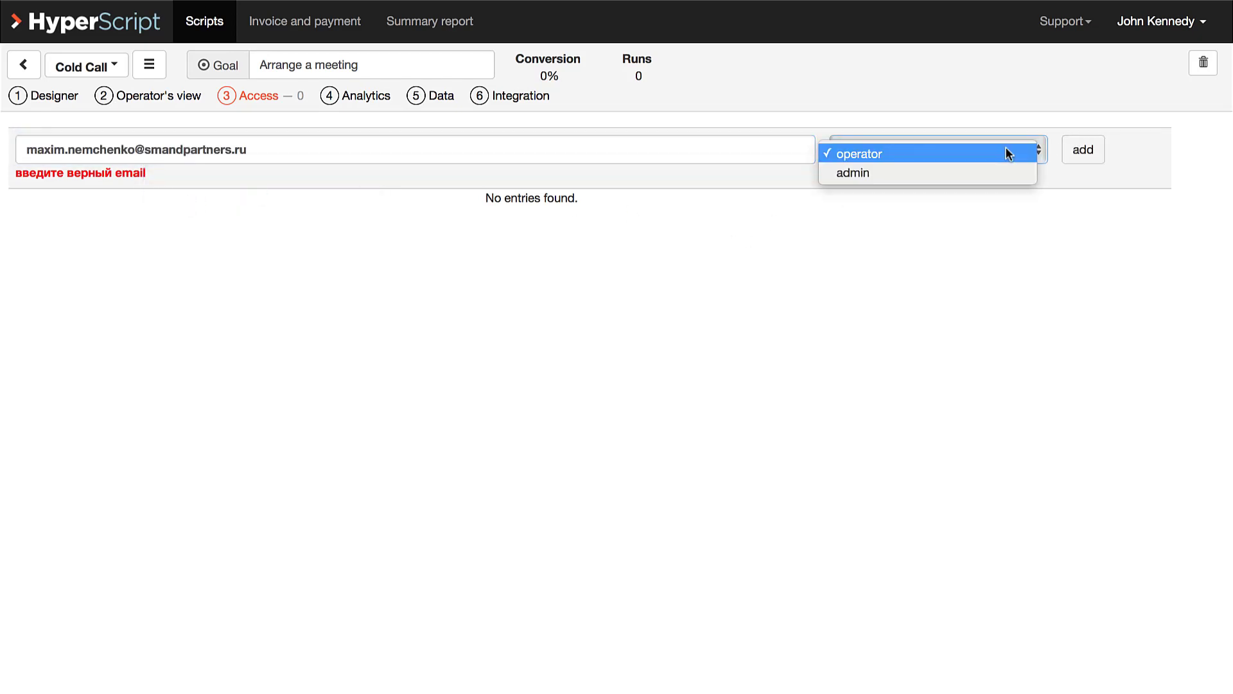
pyautogui.click(984, 173)
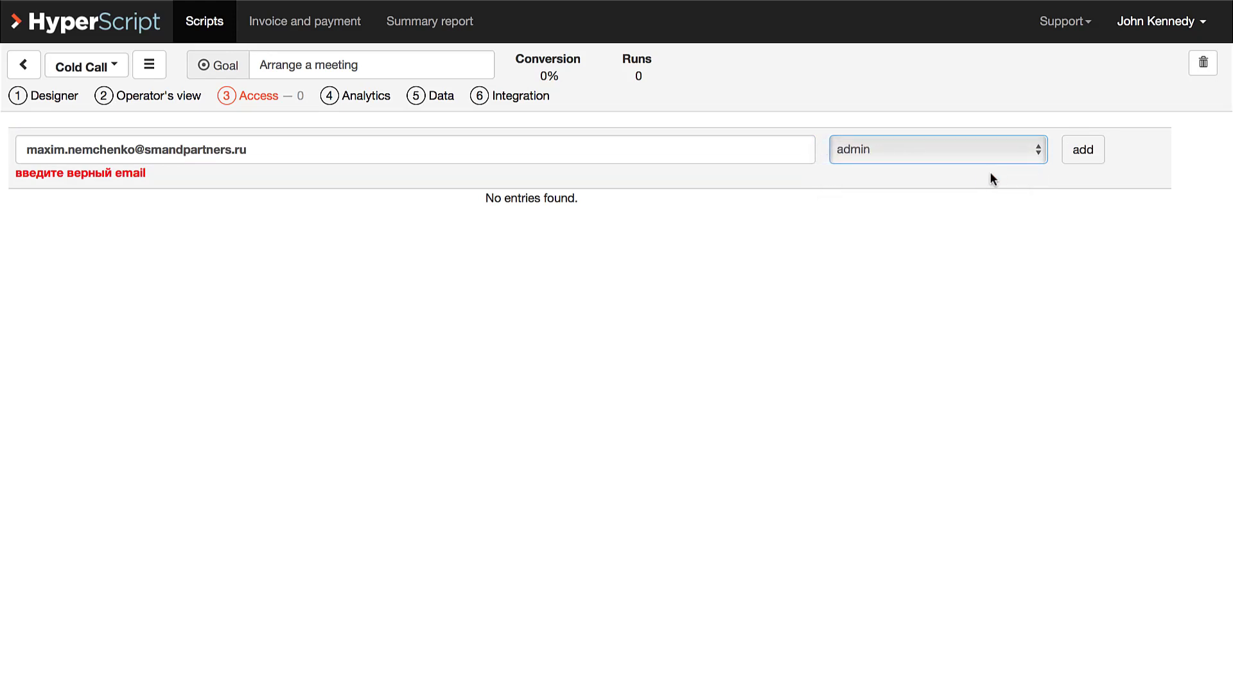
pyautogui.click(1096, 153)
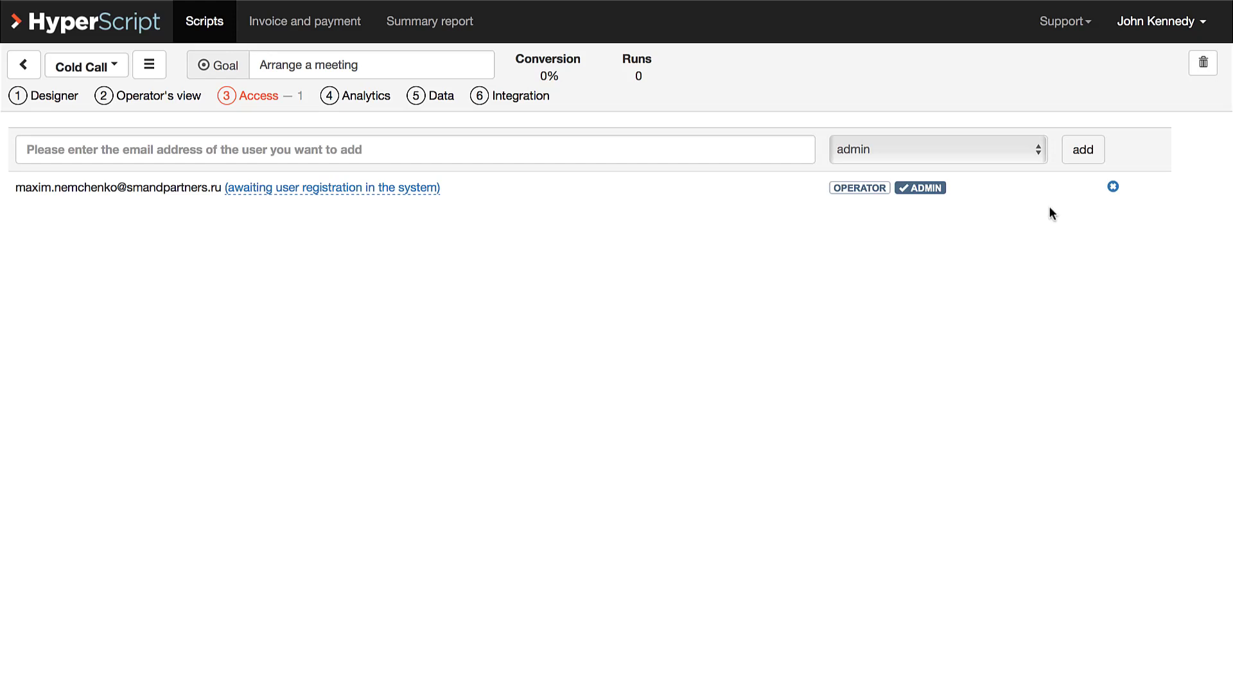
# Try to withdraw the newly added user's access rights to the script
pyautogui.click(1114, 190)
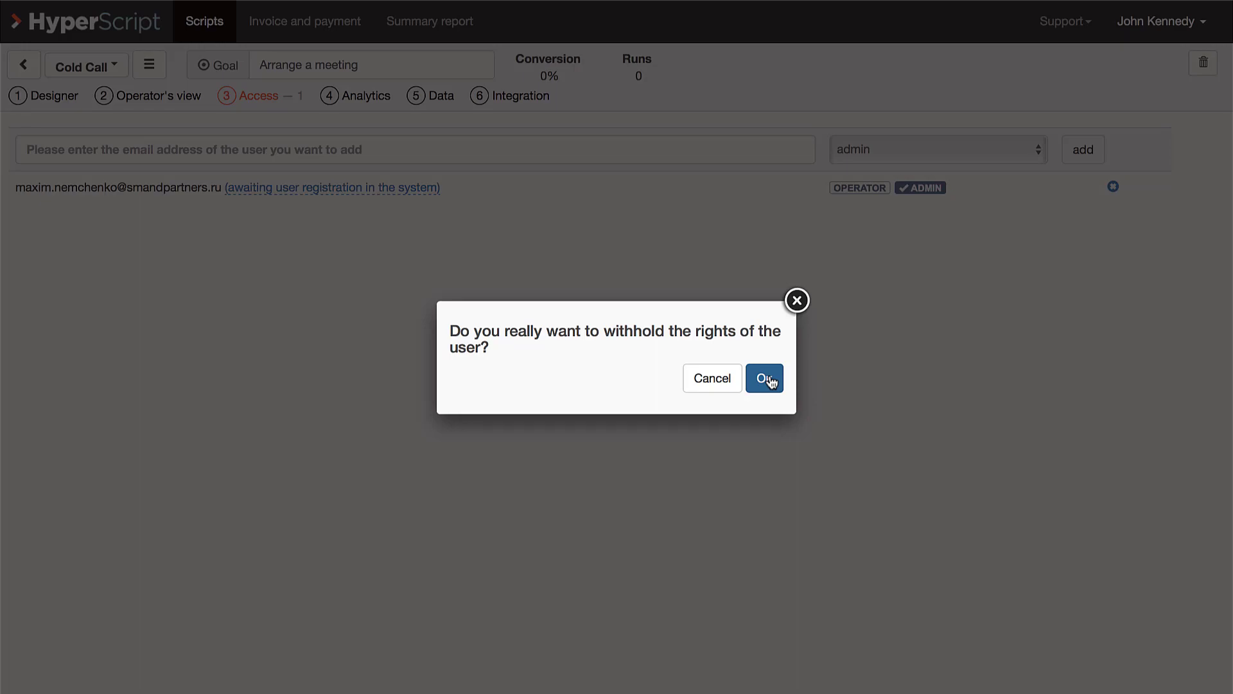
pyautogui.click(765, 379)
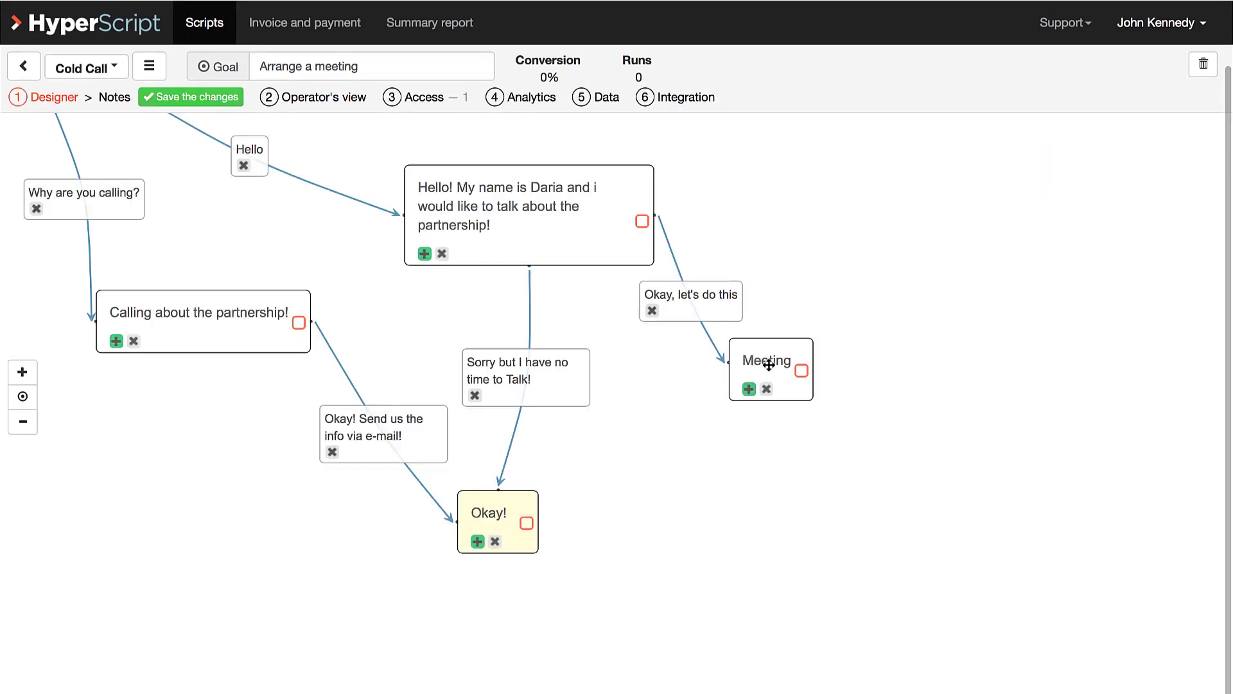
# Mark the "Meeting" step as the goal of the script
pyautogui.click(769, 364)
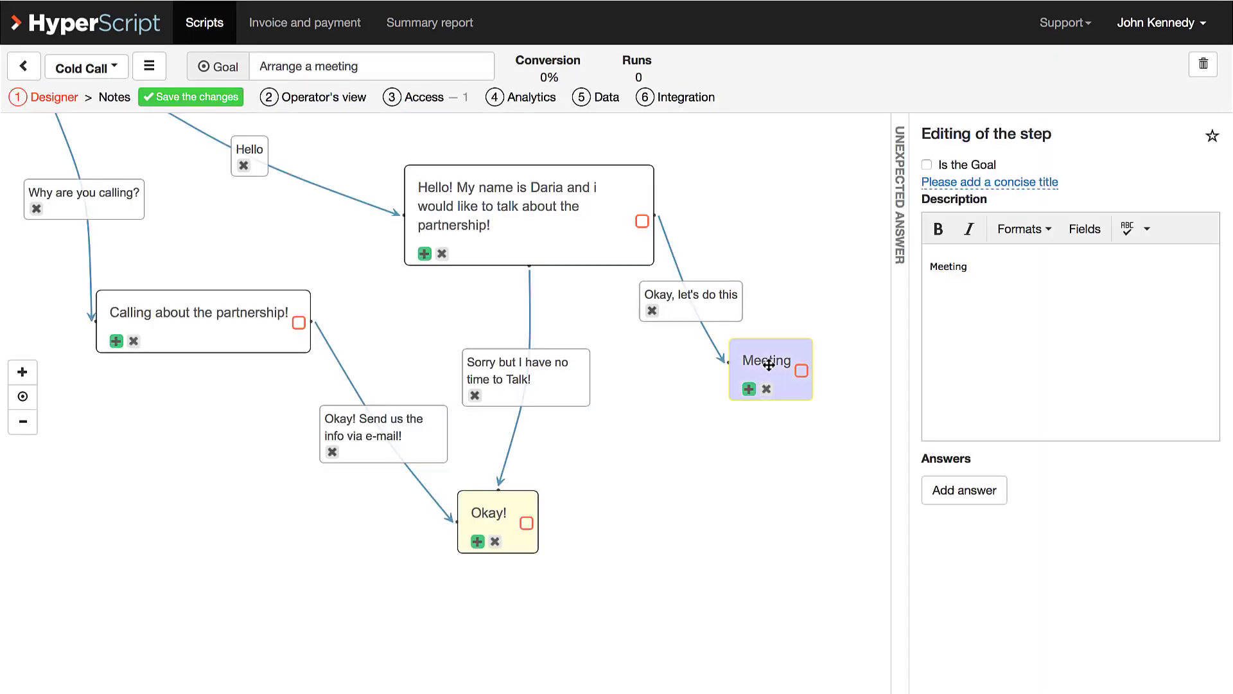
pyautogui.click(926, 166)
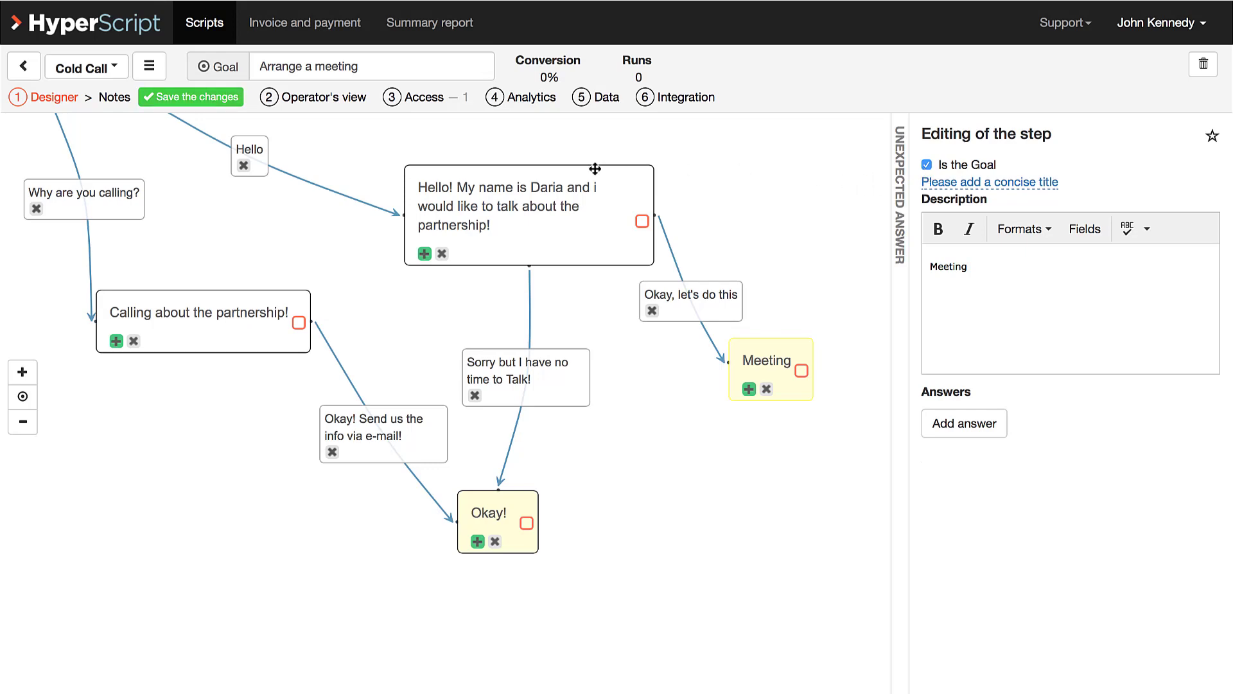
# Run the script in the operator's view through "Why are you calling?" and "Okay! Send us the info via e-mail!", and complete the conversation
pyautogui.click(324, 98)
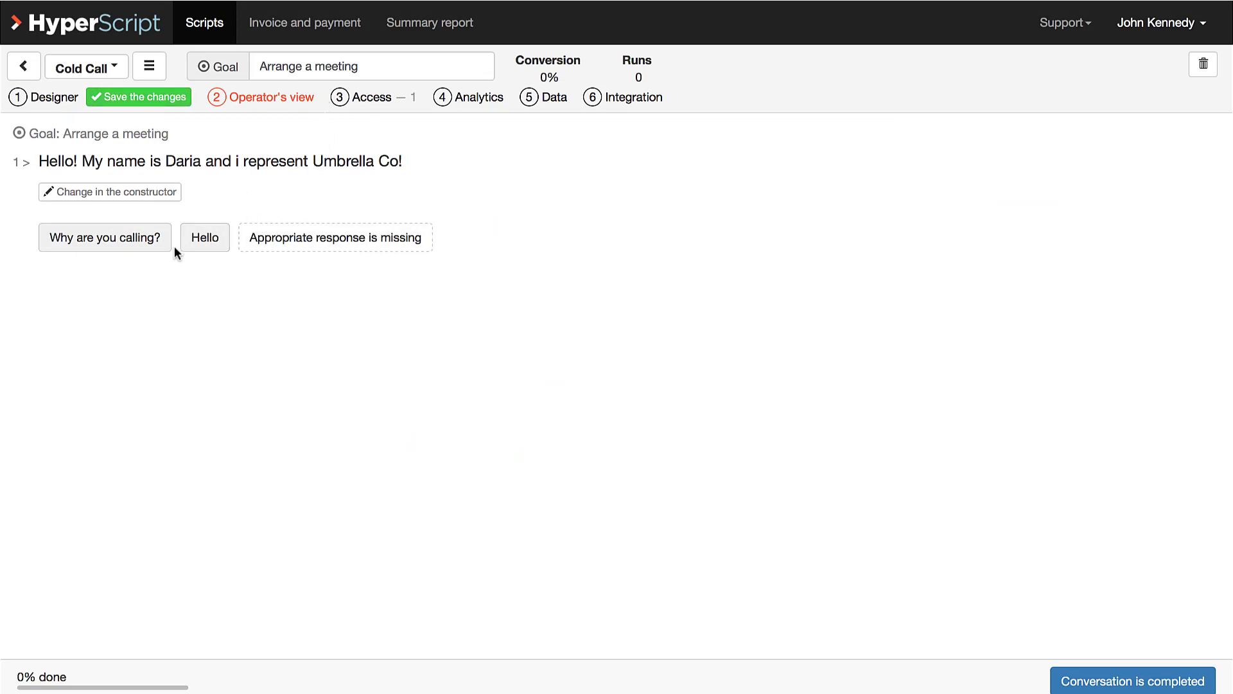
pyautogui.click(151, 242)
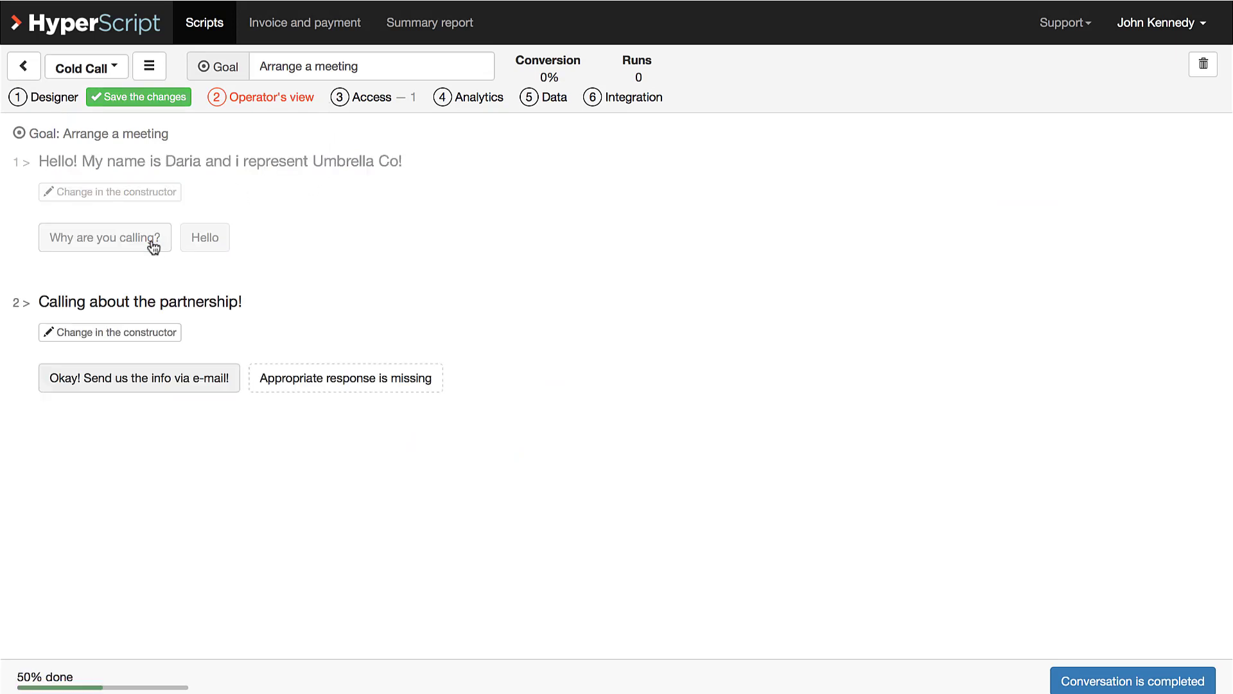
pyautogui.click(174, 376)
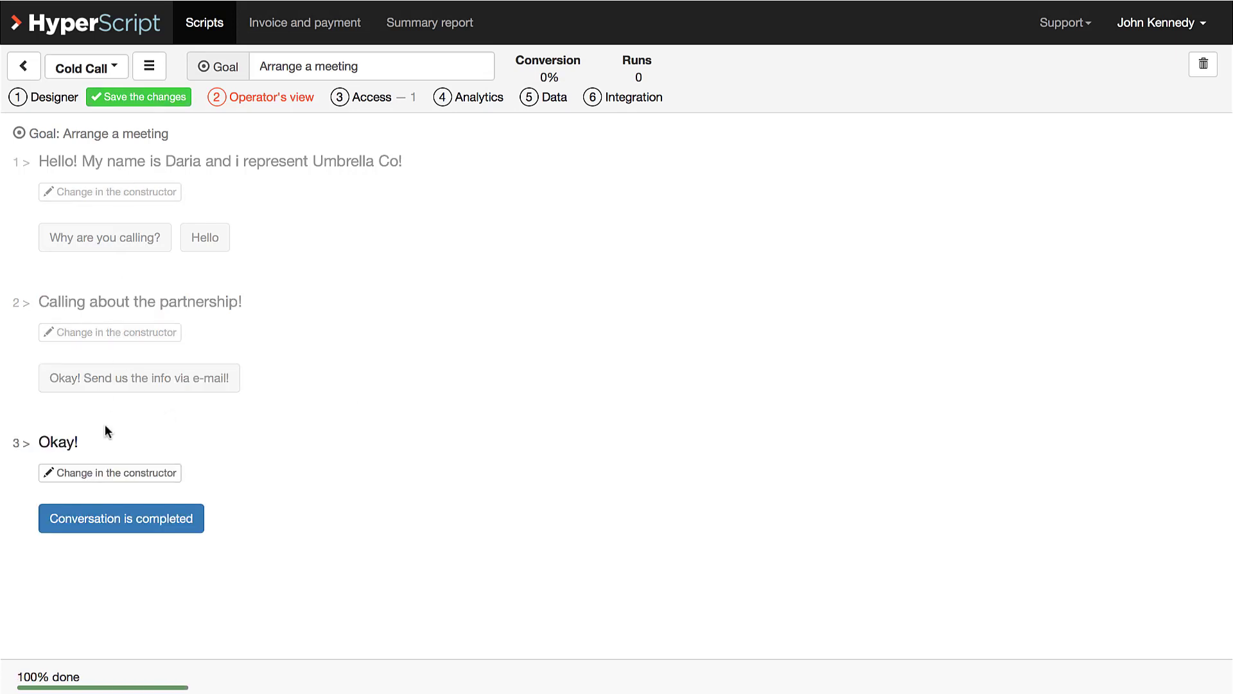
pyautogui.click(134, 507)
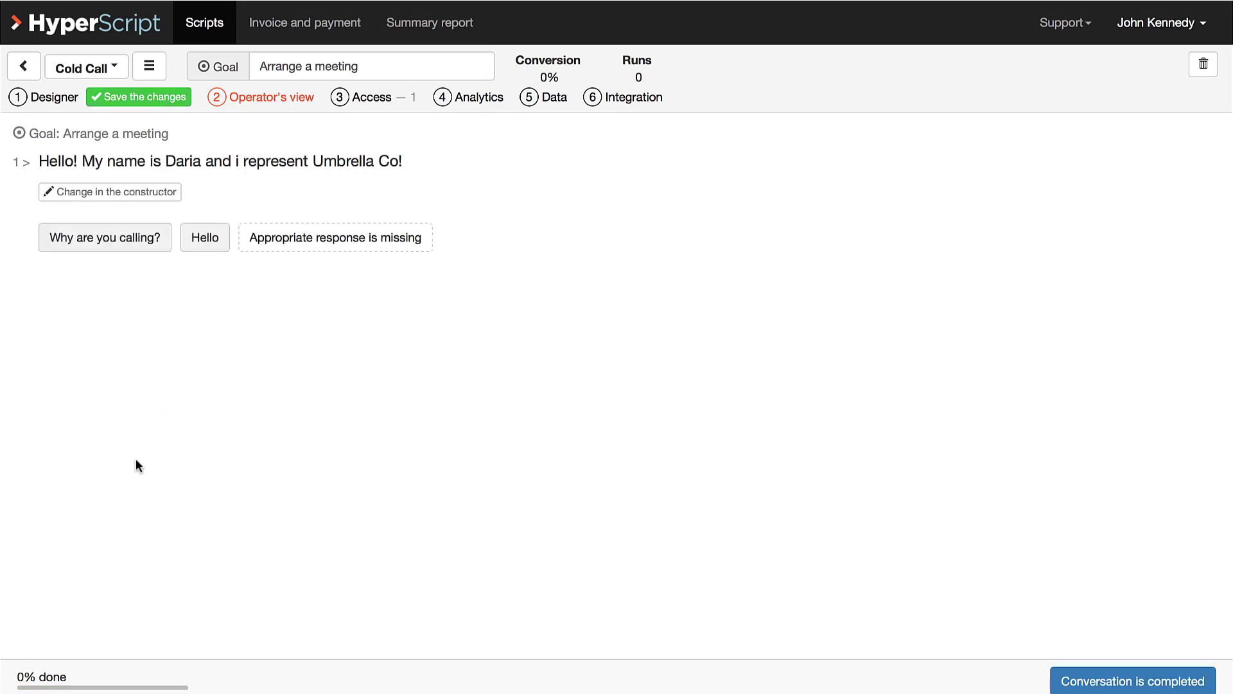
# Run the conversation twice through "Hello" and "Okay, let's do this" to the "Meeting" step, completing it each time
pyautogui.click(189, 242)
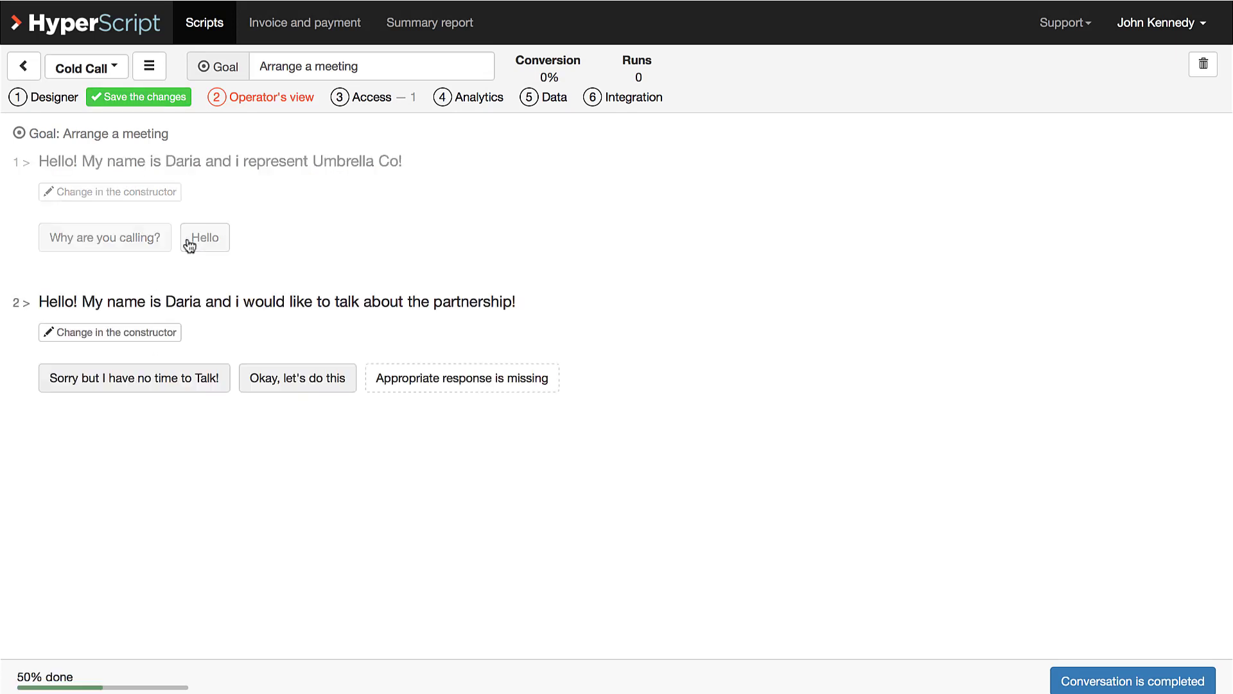
pyautogui.click(260, 384)
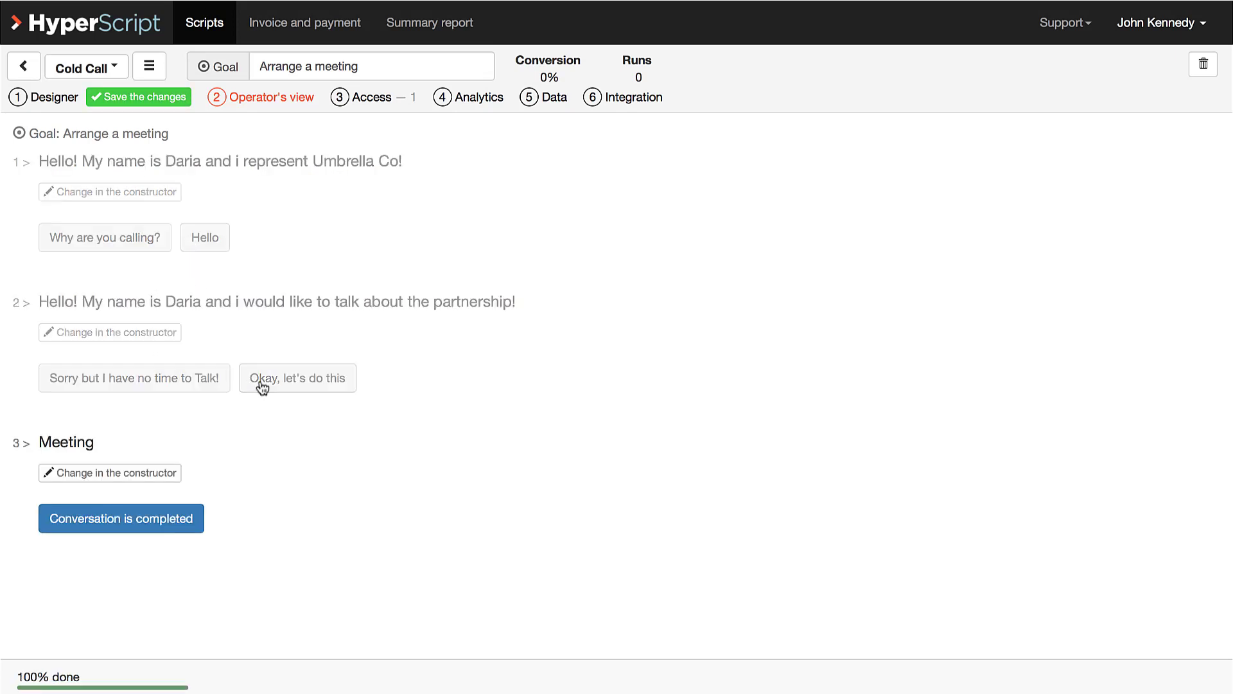
pyautogui.click(157, 519)
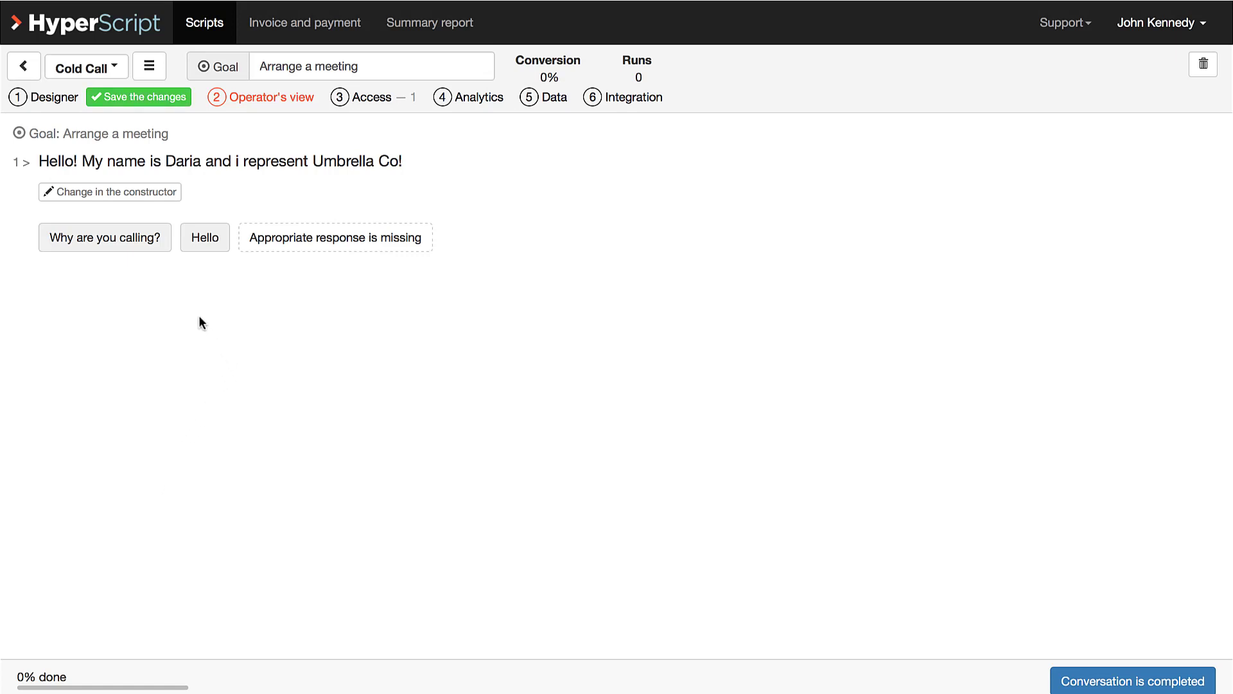
pyautogui.click(184, 243)
pyautogui.click(255, 377)
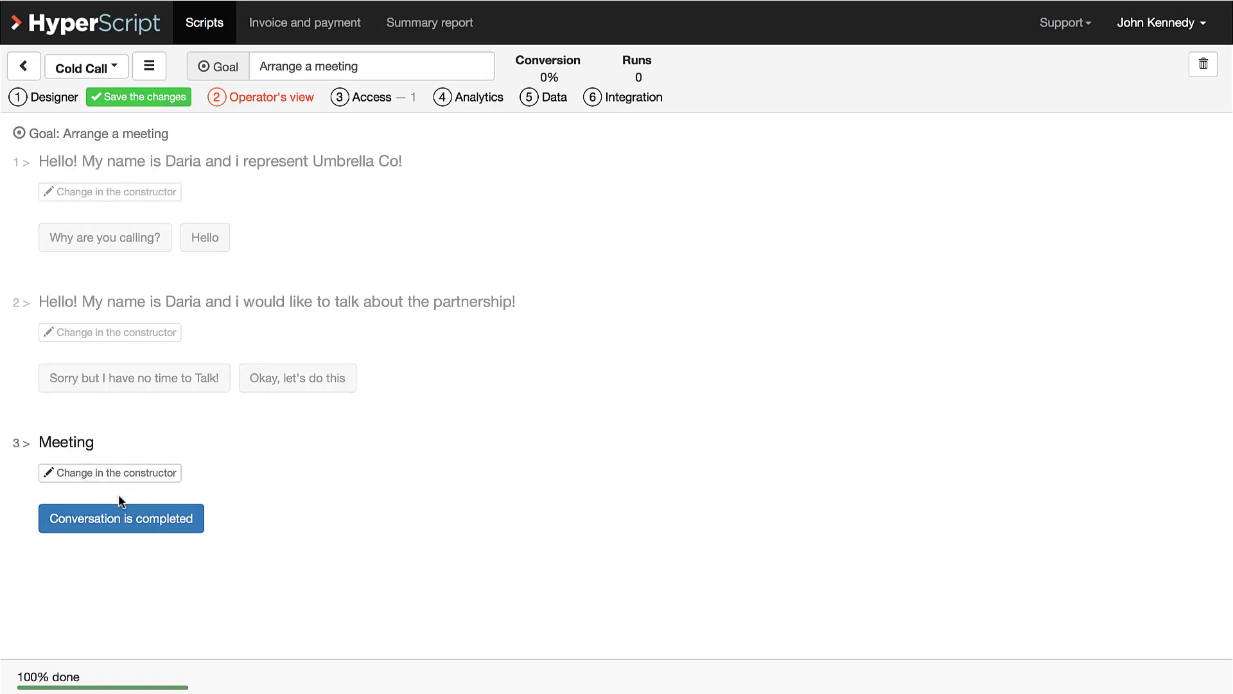
pyautogui.click(132, 519)
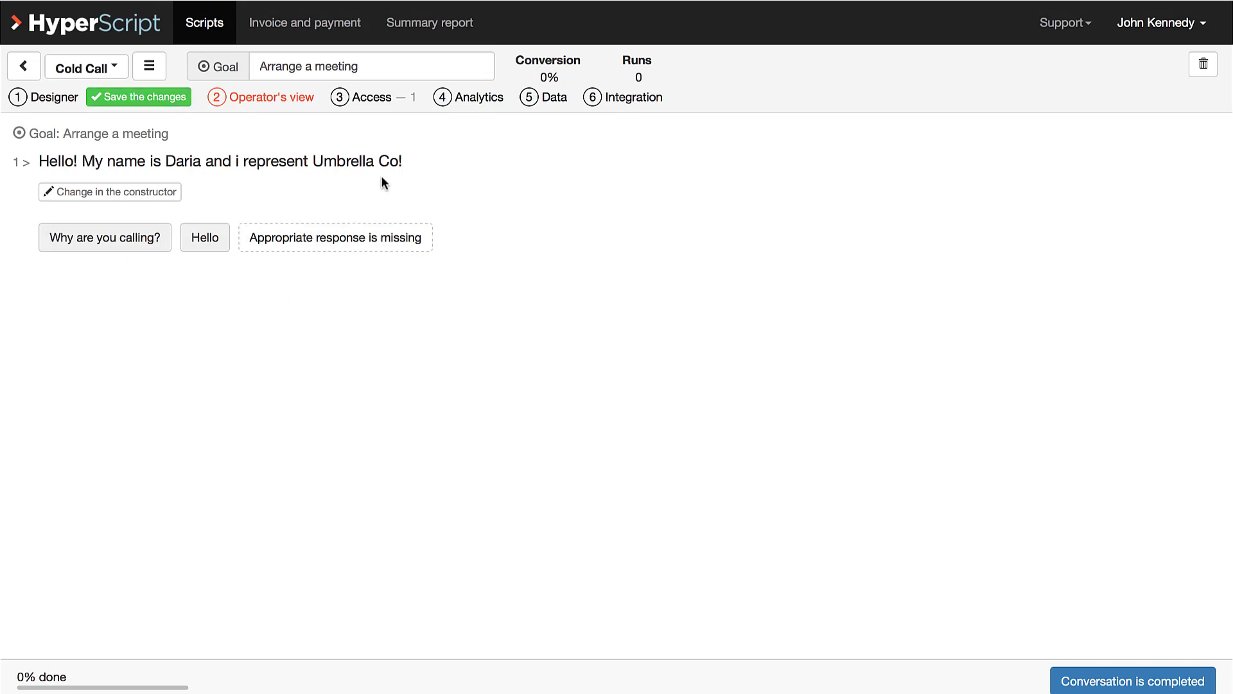
# View the script's conversion summary analytics filtered by the single listed operator, and restore the filter to All operators
pyautogui.click(474, 103)
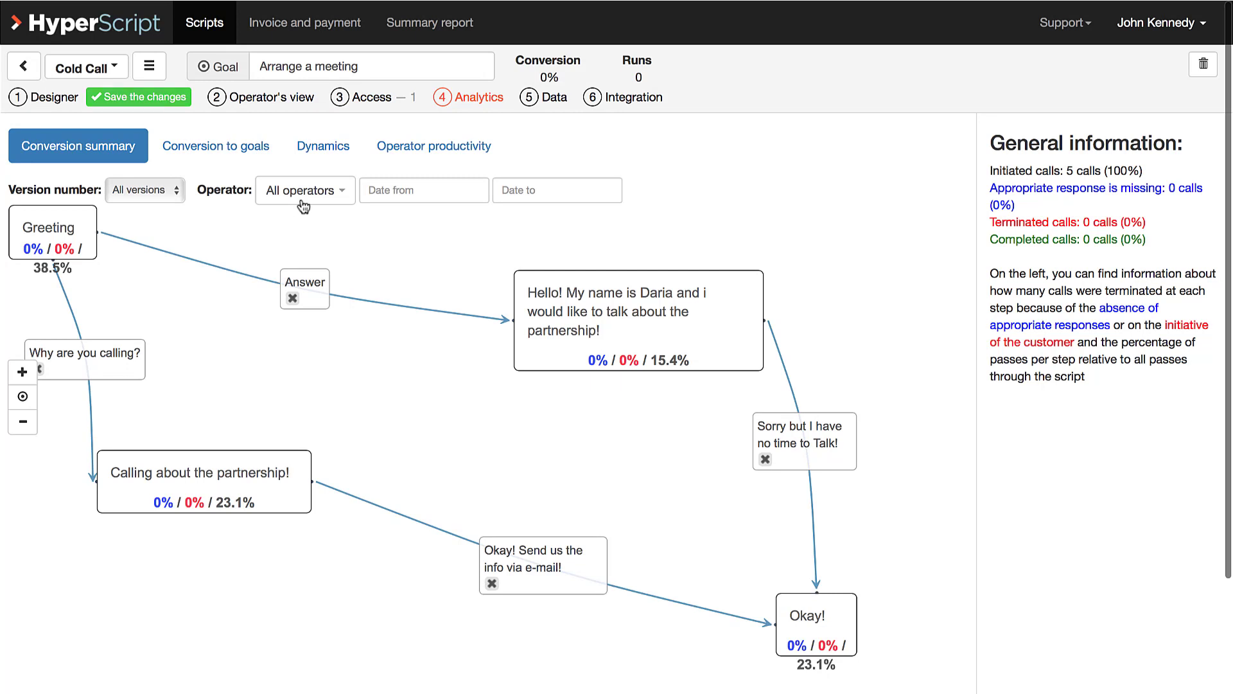
pyautogui.click(326, 192)
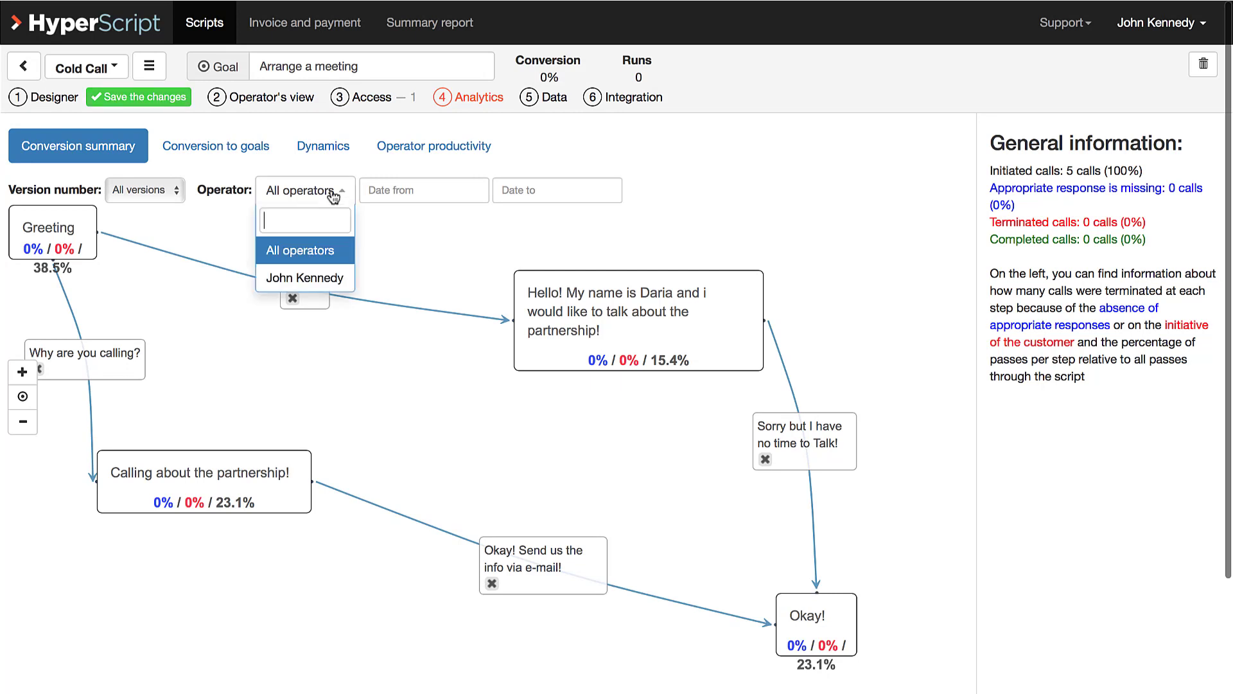
pyautogui.click(305, 277)
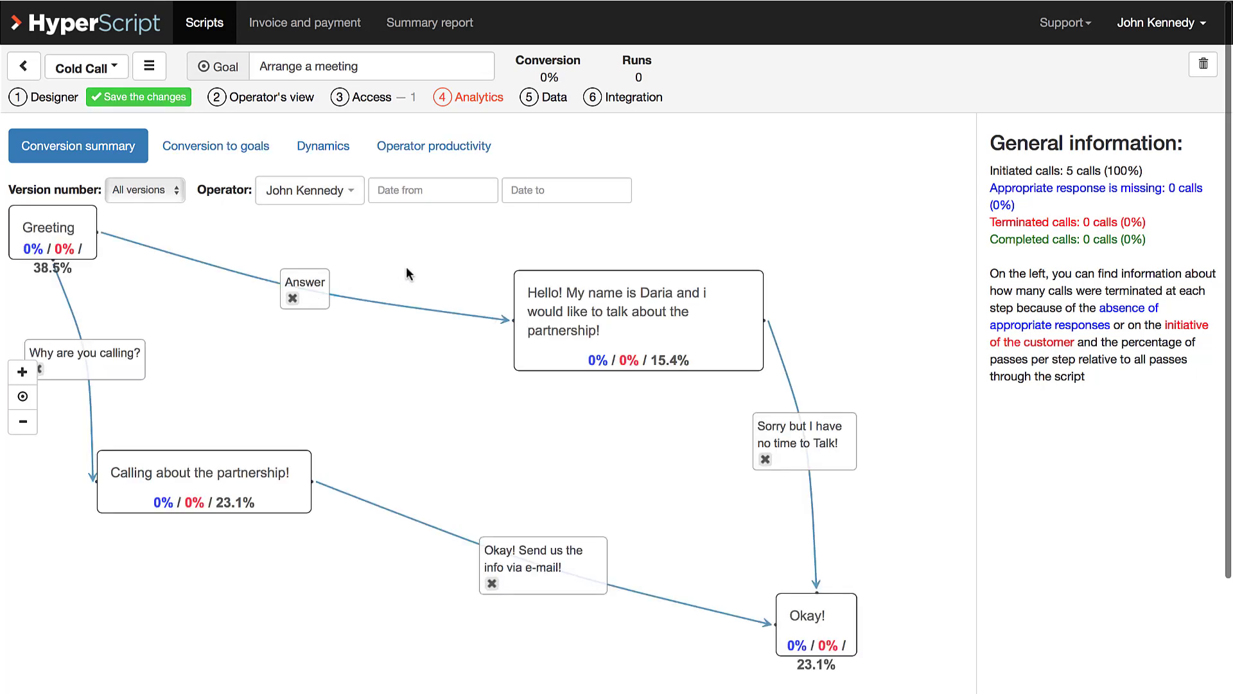
pyautogui.click(339, 192)
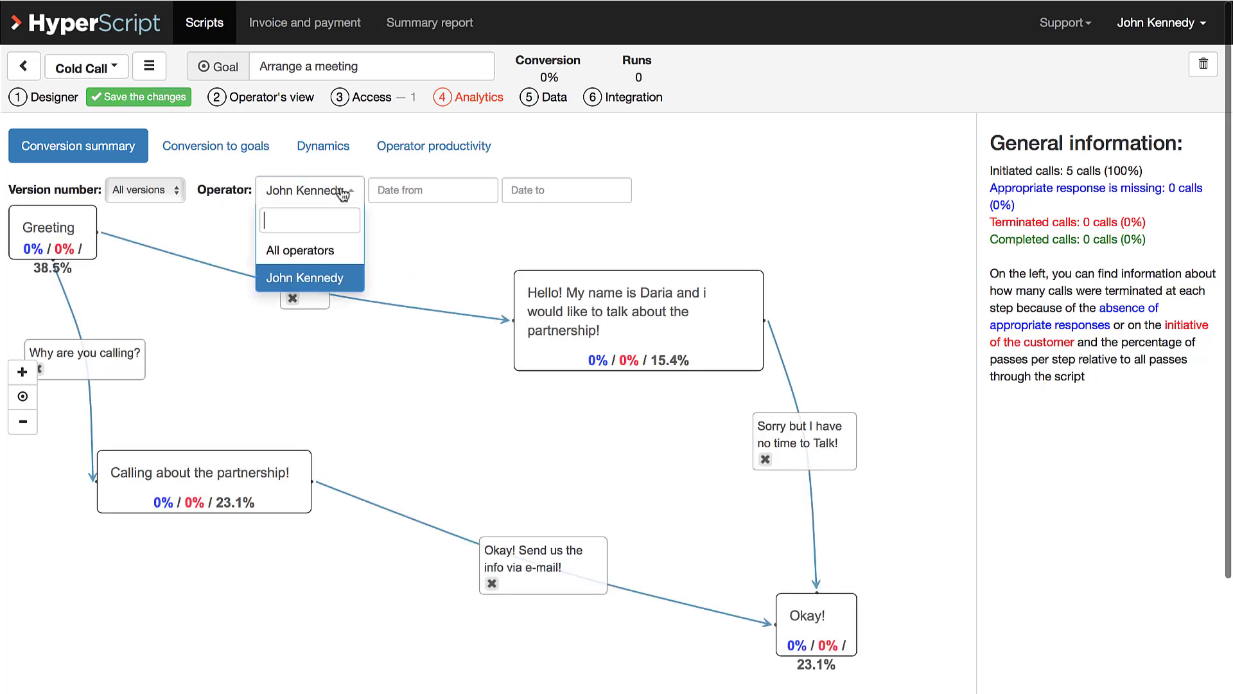
pyautogui.click(324, 253)
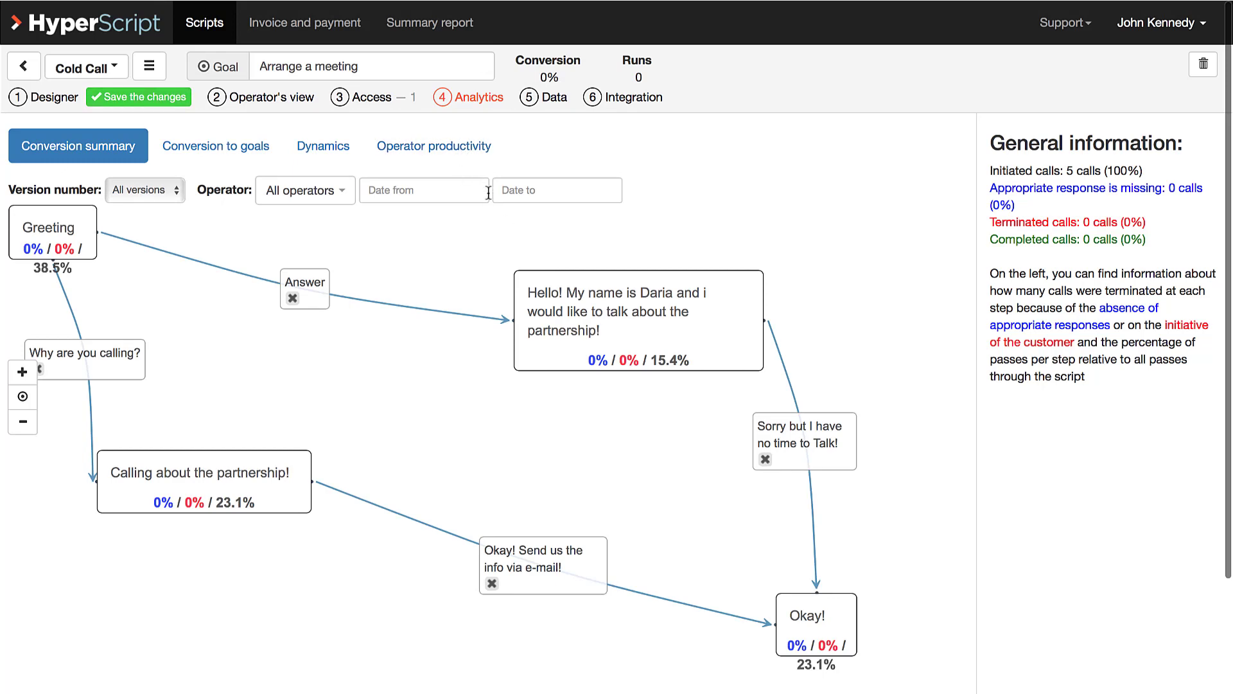
# Review the operator productivity, conversion to goals and dynamics reports, and select the month period for the dynamics charts
pyautogui.click(458, 158)
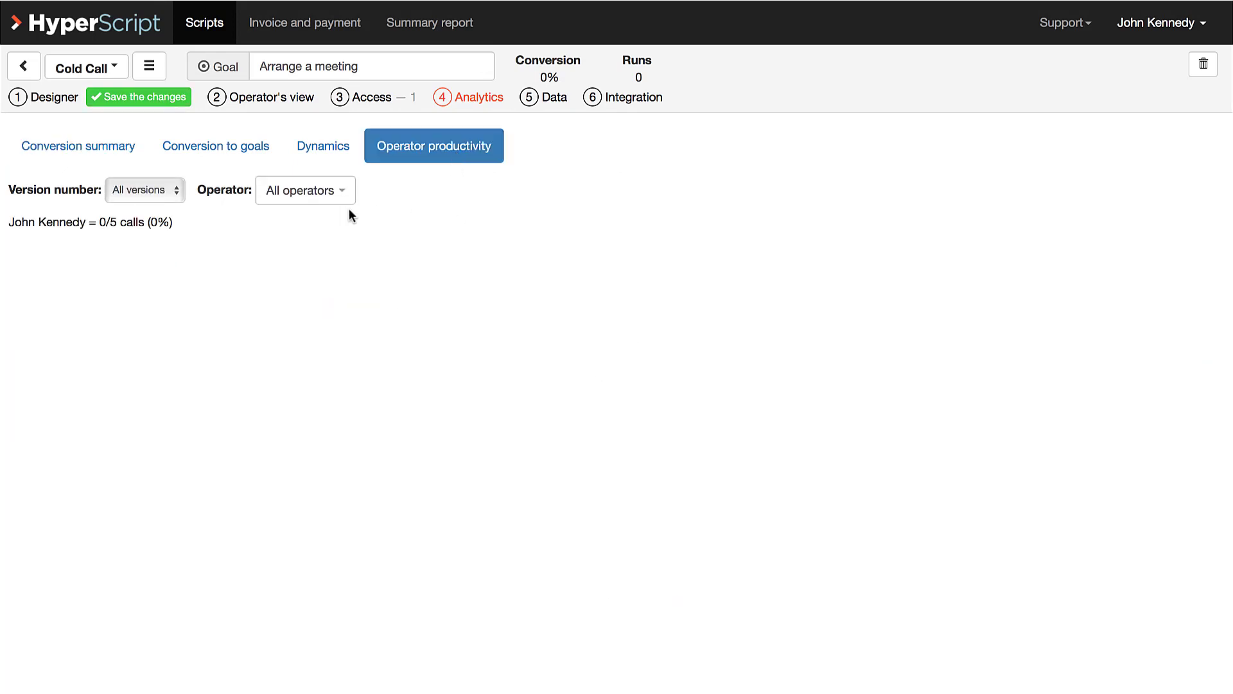
pyautogui.click(300, 160)
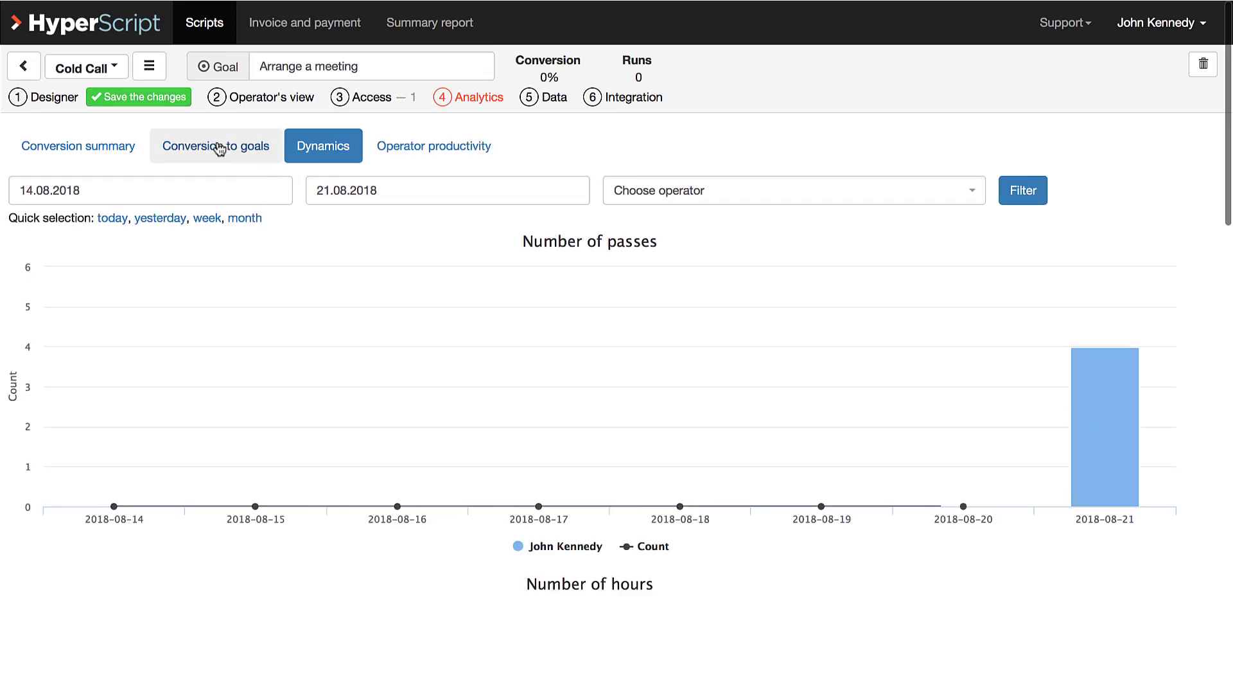
pyautogui.click(218, 145)
pyautogui.click(287, 152)
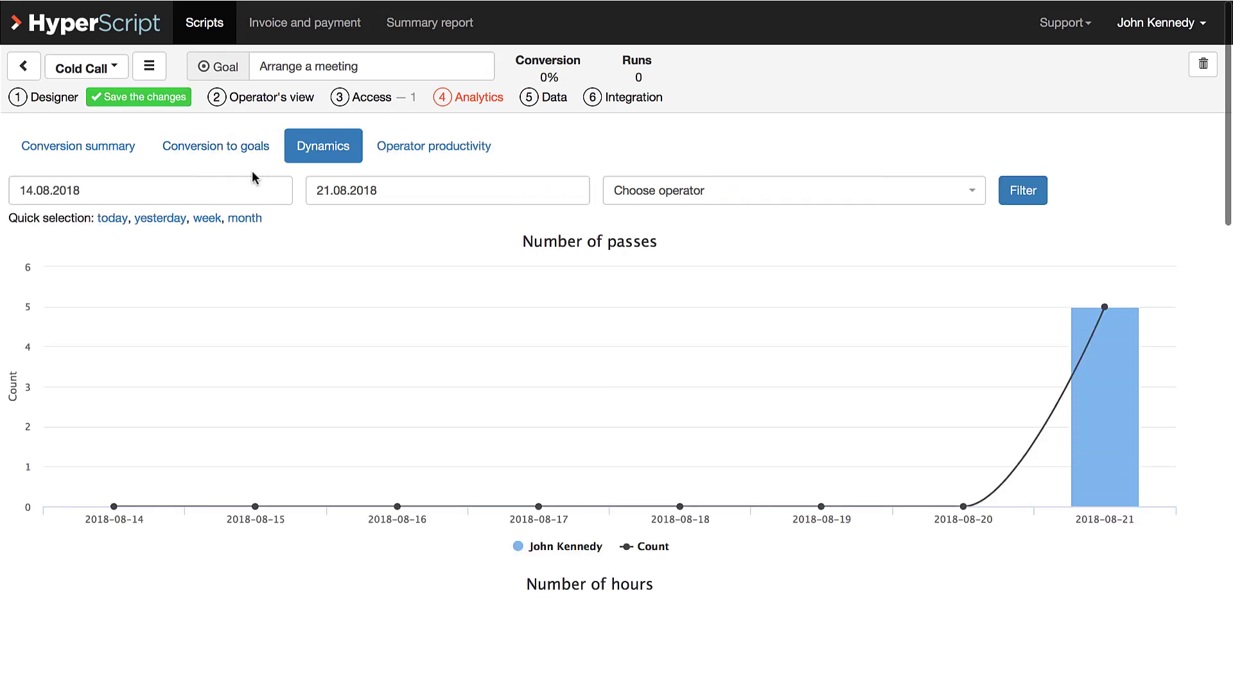
pyautogui.click(244, 219)
# Examine the percentages on each step of the script diagram in the conversion summary
pyautogui.click(110, 148)
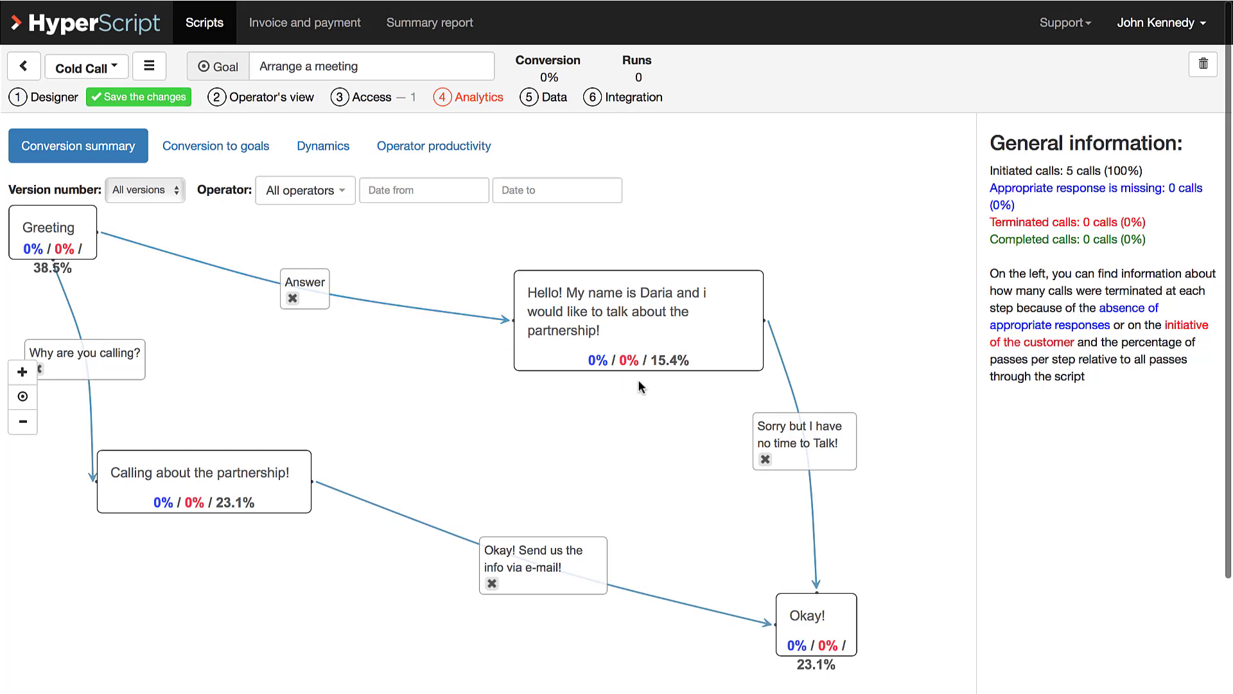
pyautogui.scroll(-3, 444, 431)
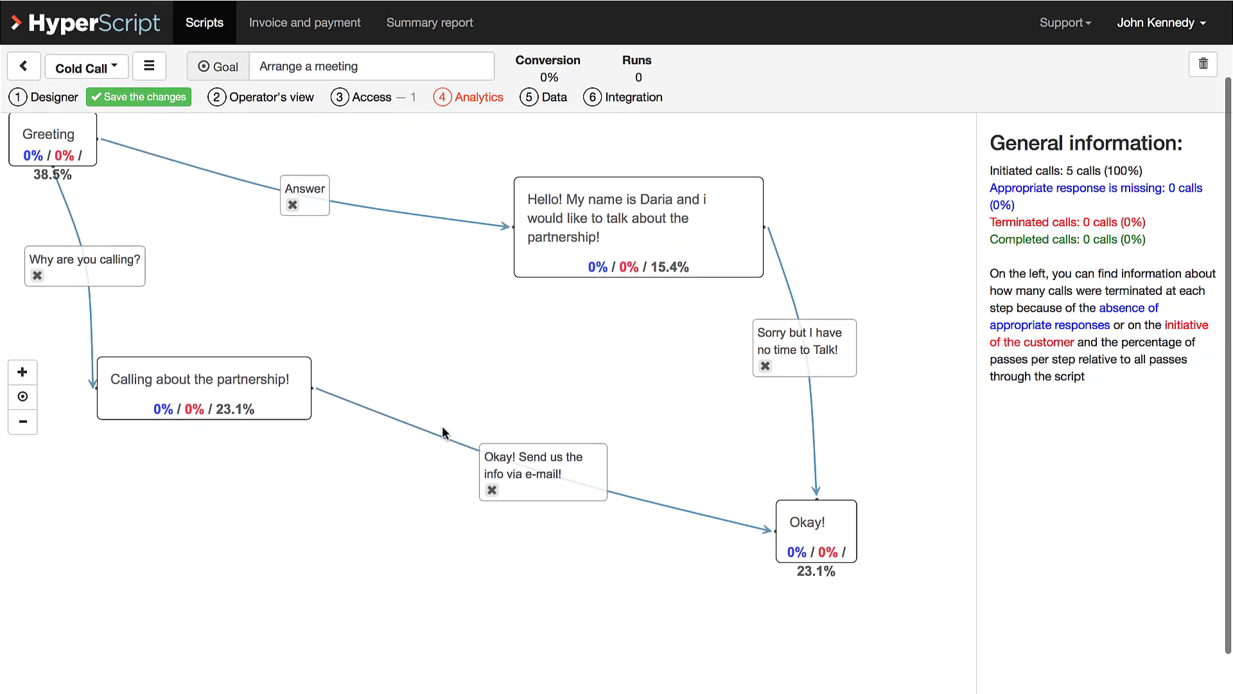
pyautogui.scroll(2, 443, 432)
pyautogui.scroll(1, 443, 432)
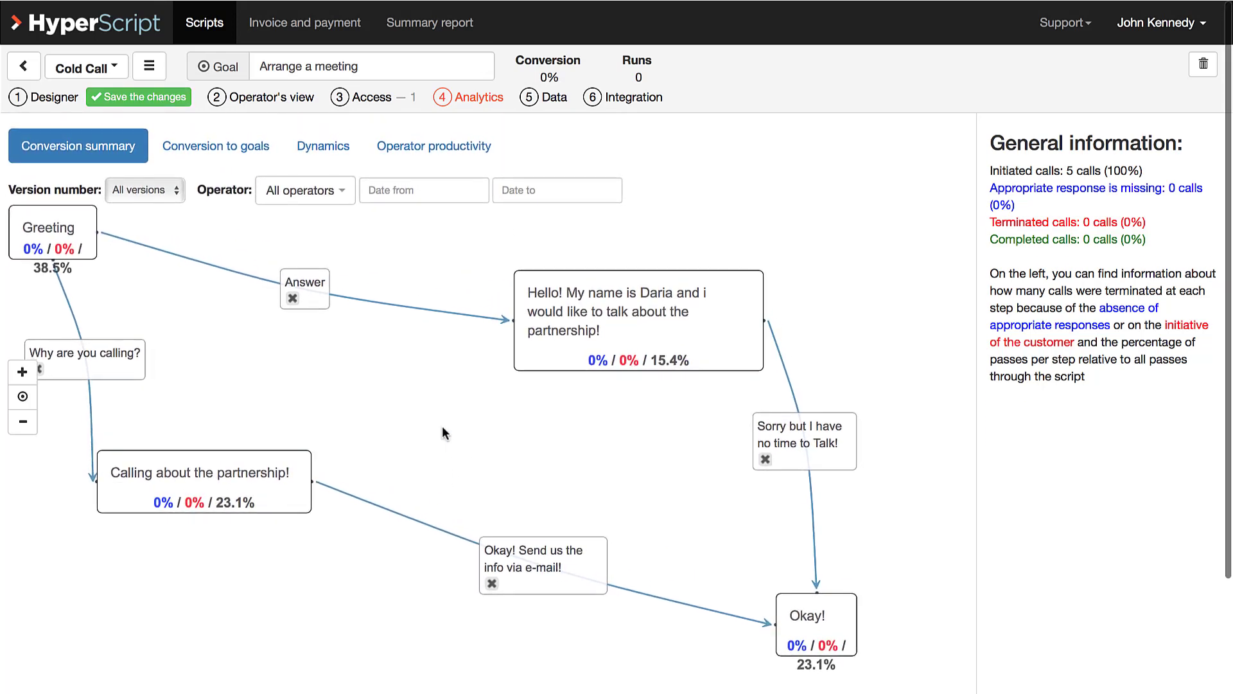